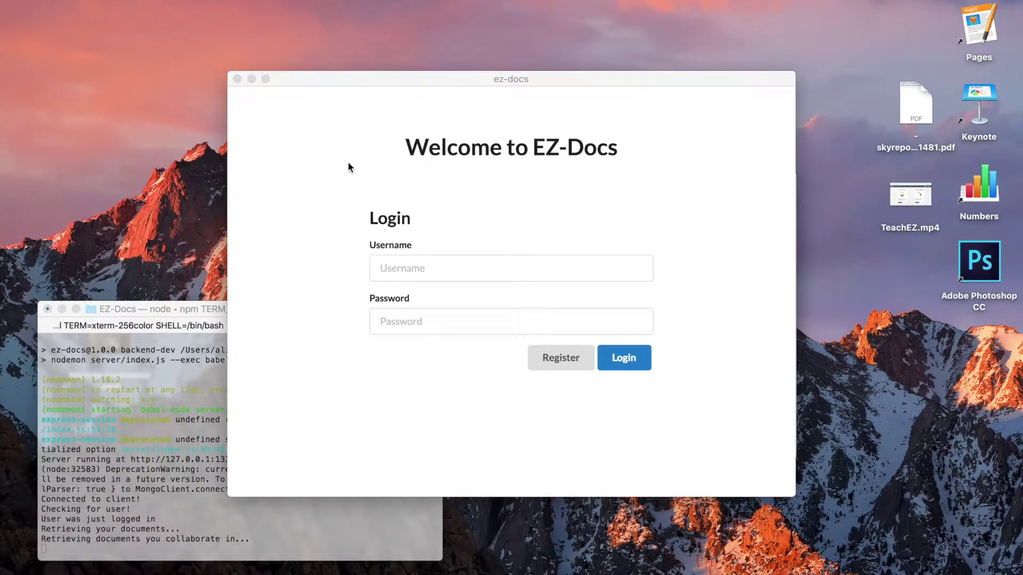
Step: Sign in to the Document Portal with the account's username and password and start a new document
left_click(414, 268)
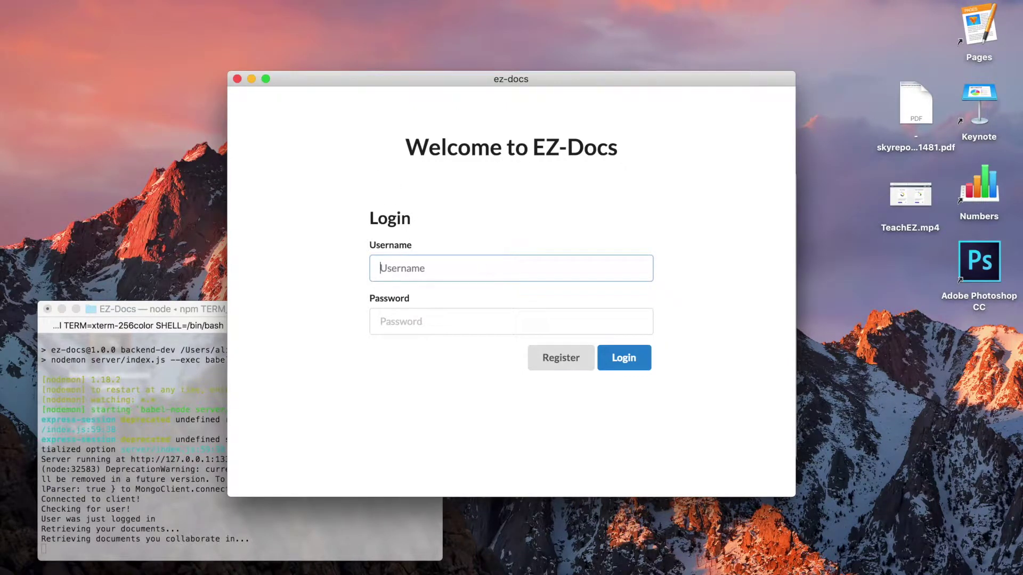
type("ali")
left_click(457, 320)
type("•••")
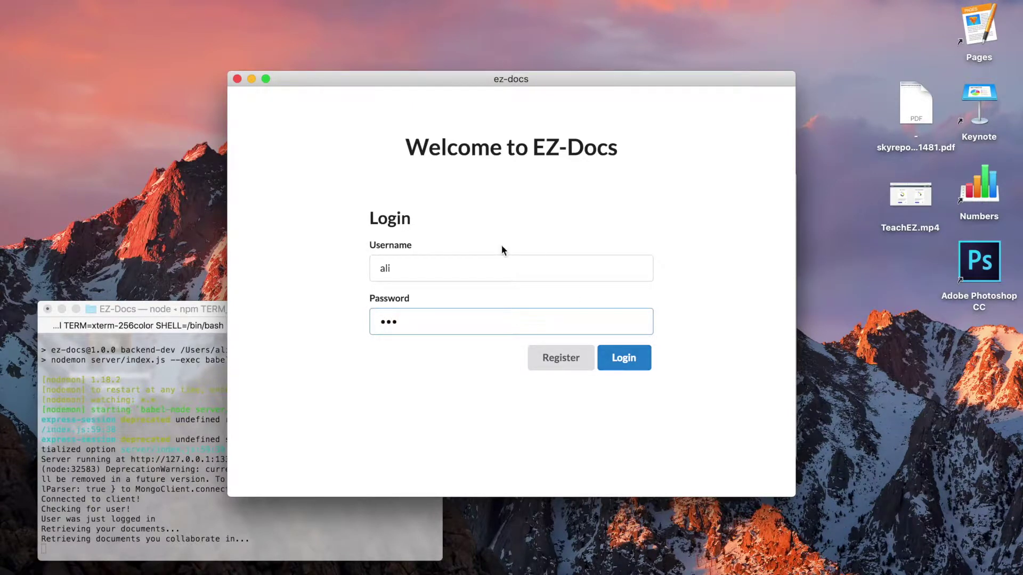
left_click(623, 358)
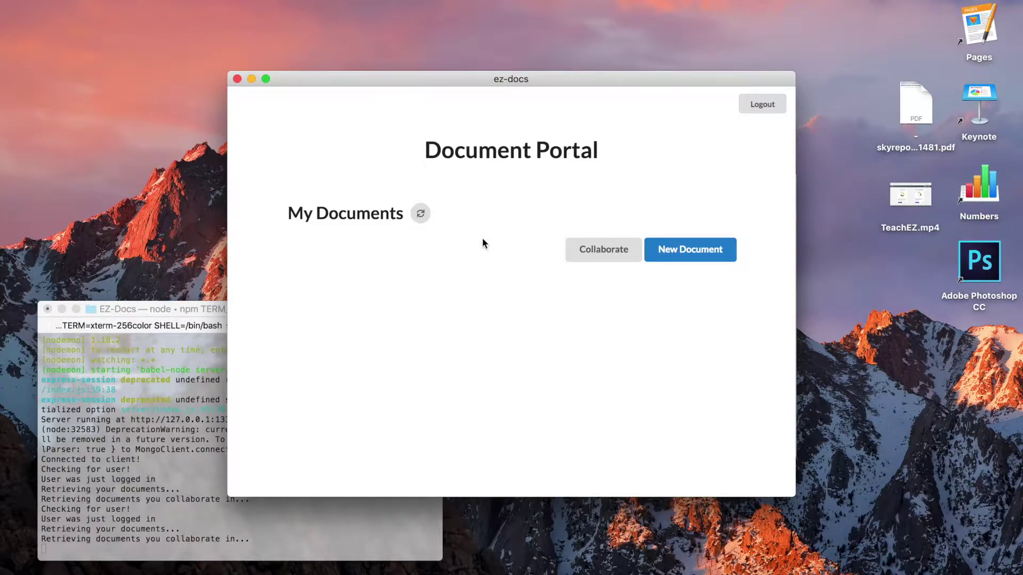
left_click(685, 257)
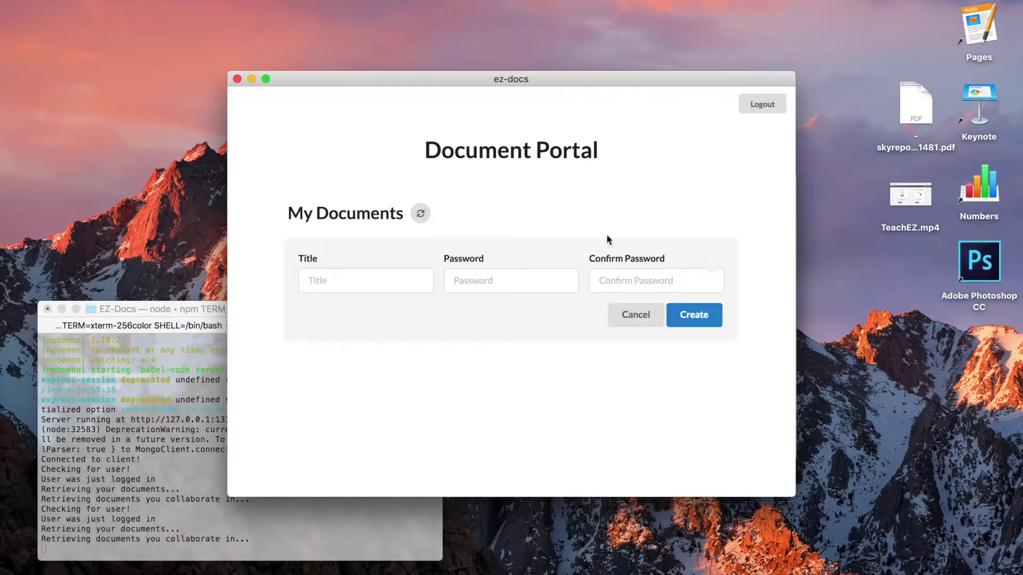
Step: Create a password-protected document titled 'Test Doc'
left_click(341, 280)
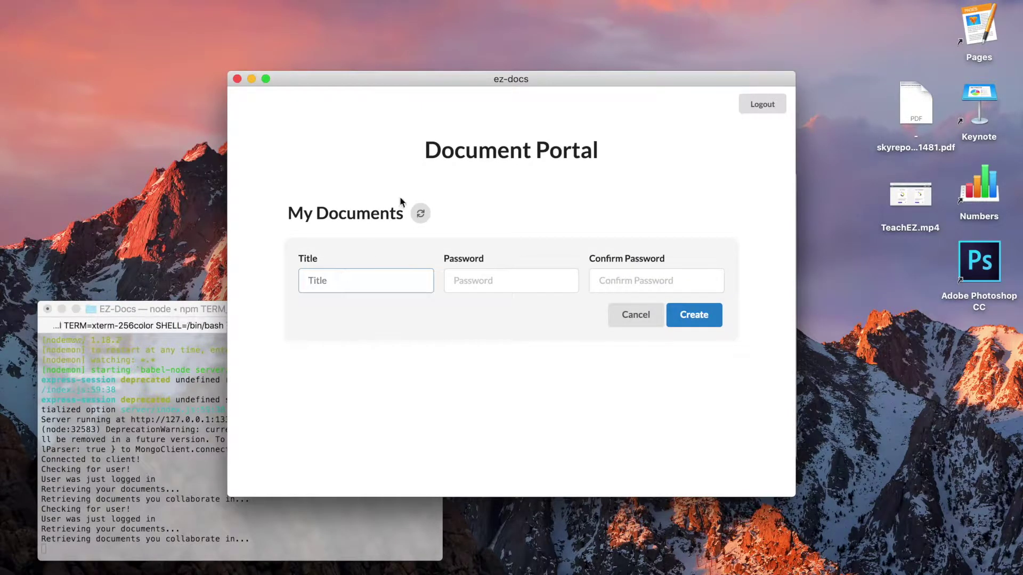
type("Test Doc")
left_click(512, 281)
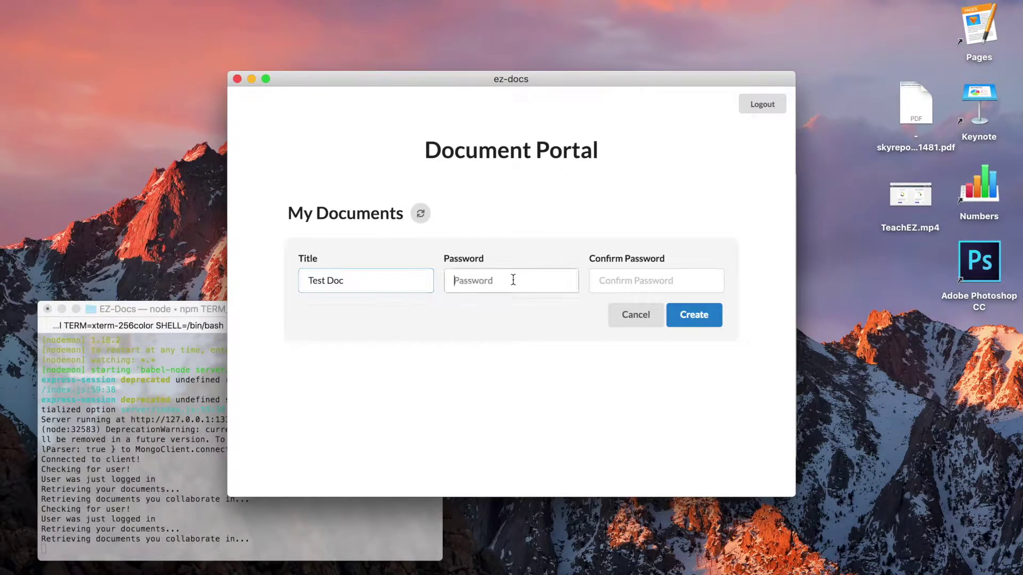
type("•••")
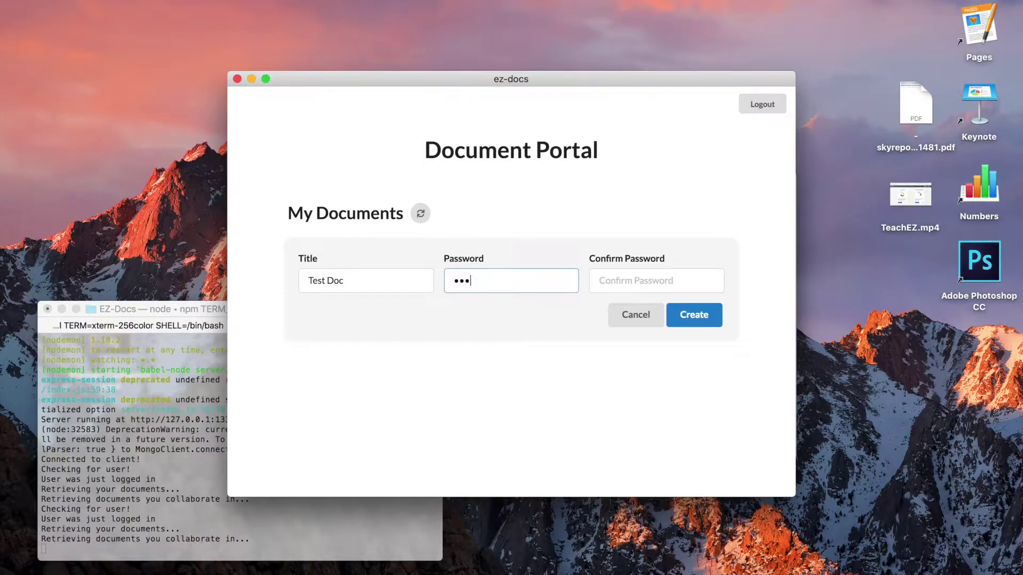
type("•")
left_click(635, 281)
type("••••")
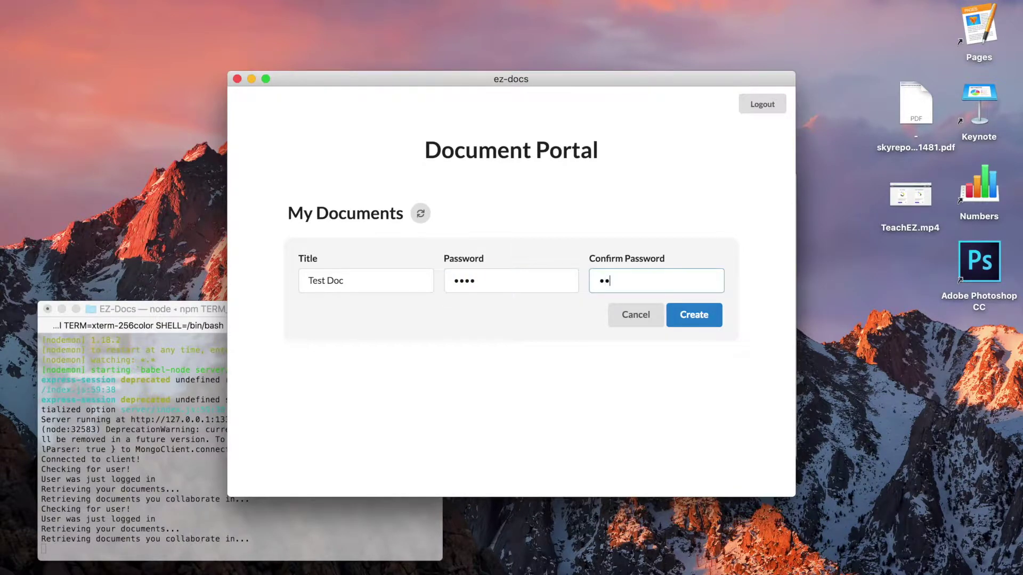
left_click(683, 315)
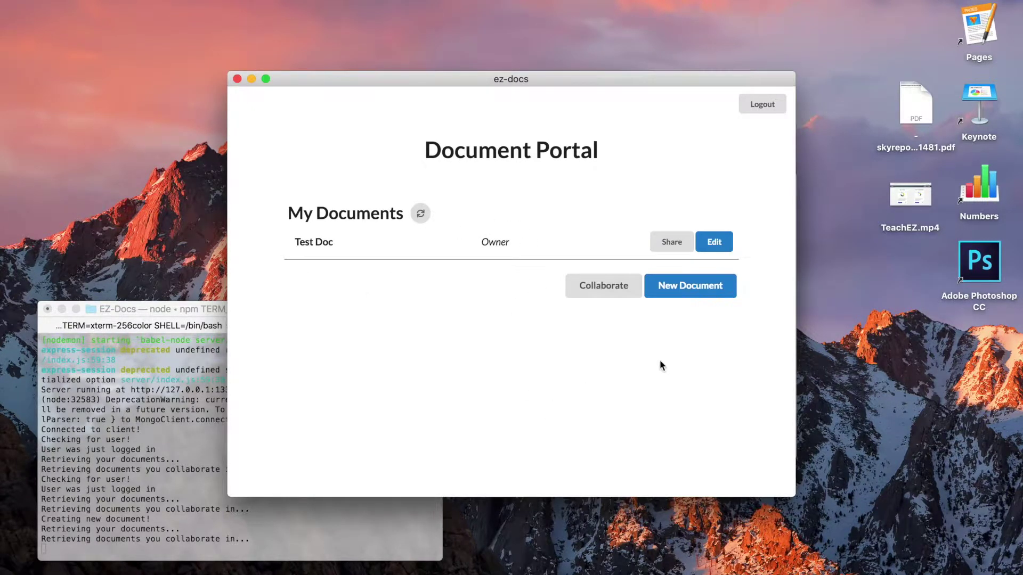
Step: View Test Doc's sharing id and password, then open it in the editor
left_click(671, 243)
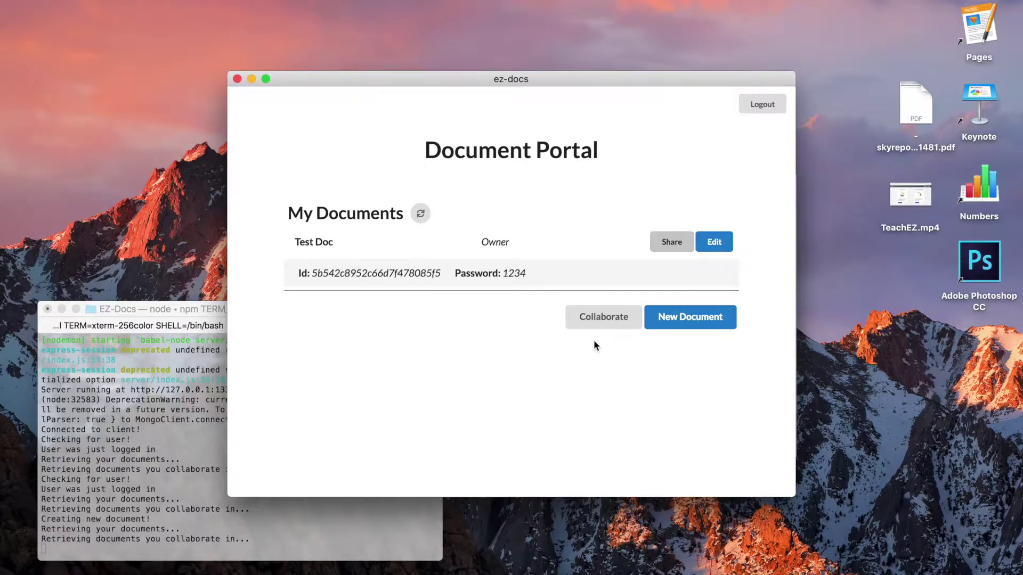
left_click(597, 322)
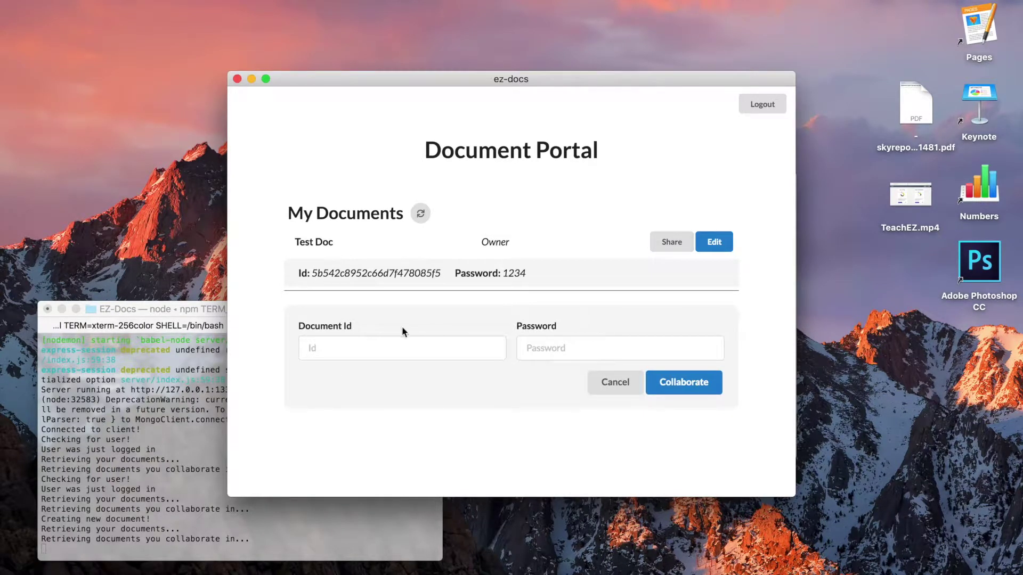
left_click_drag(311, 273, 414, 273)
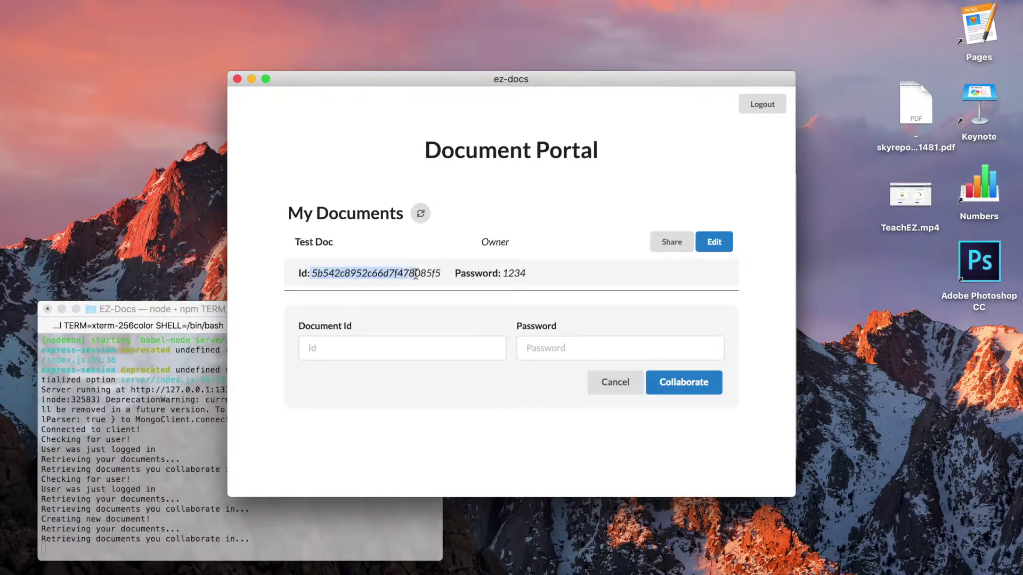
left_click(503, 269)
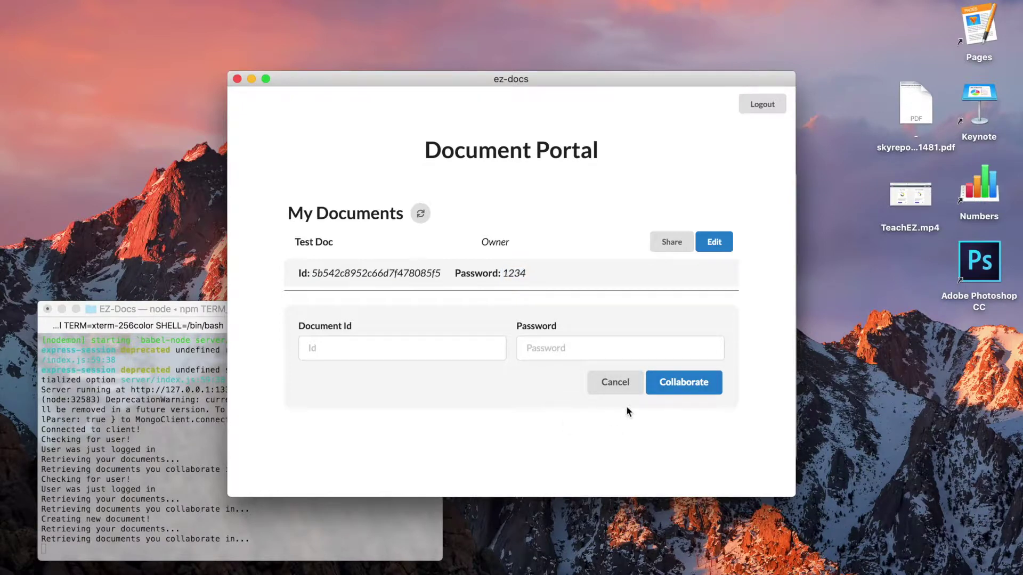
left_click(608, 383)
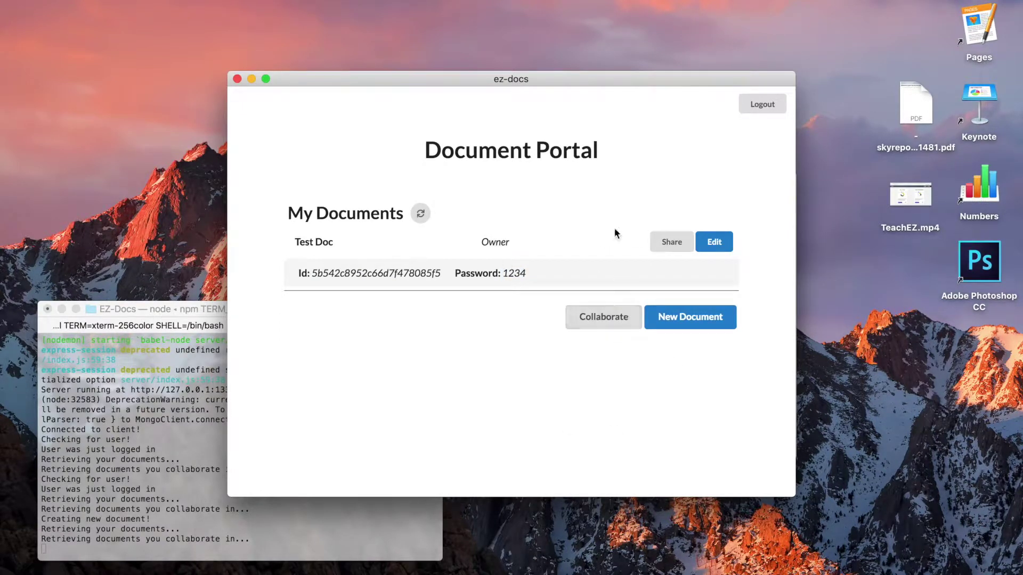
left_click(716, 245)
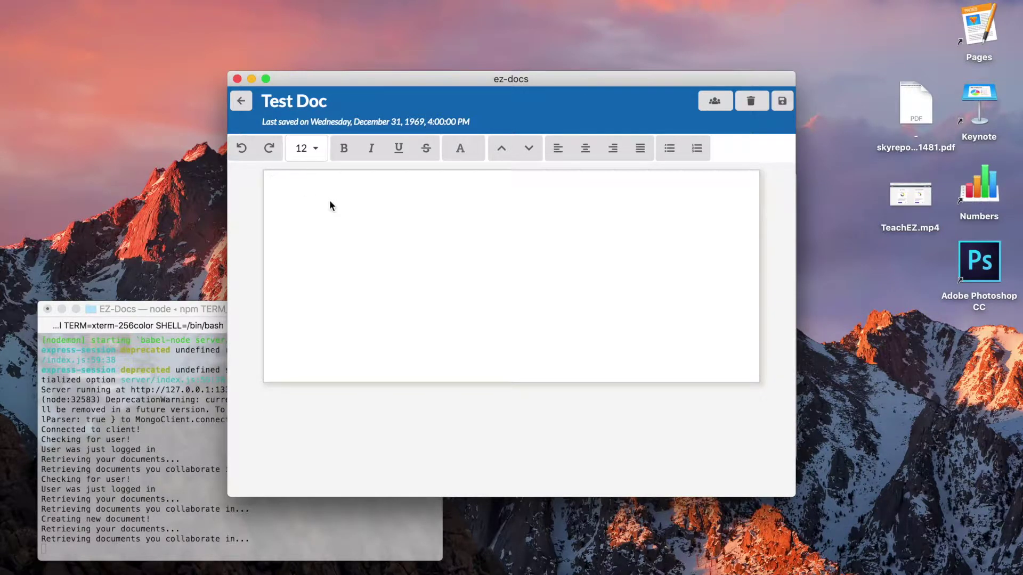
Step: Type 'I am typing right now' and make the line italic and underlined
type("I am typing right now!")
left_click_drag(373, 183, 262, 185)
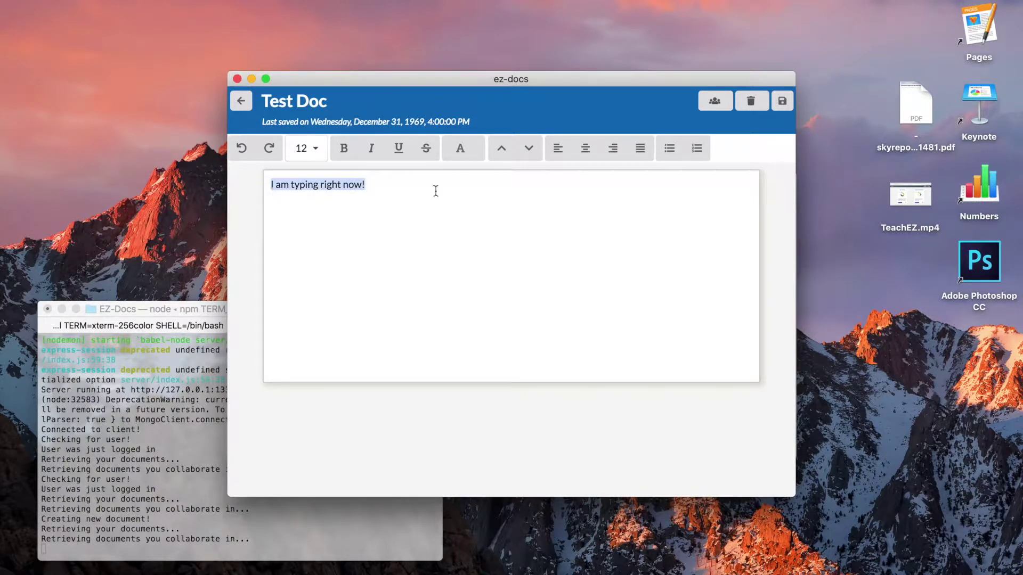
left_click(346, 152)
left_click(374, 151)
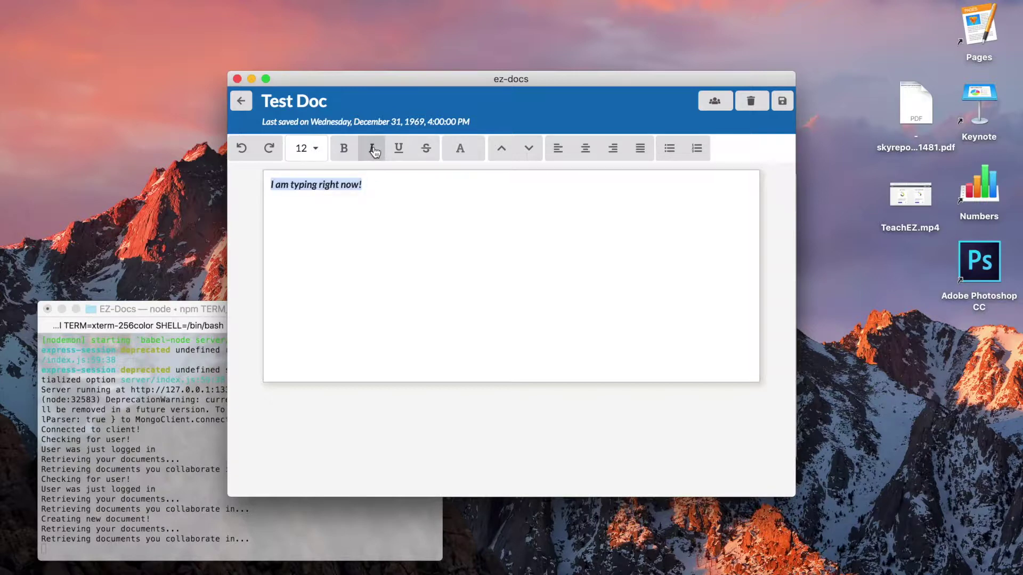
left_click(399, 149)
left_click(344, 149)
left_click(404, 197)
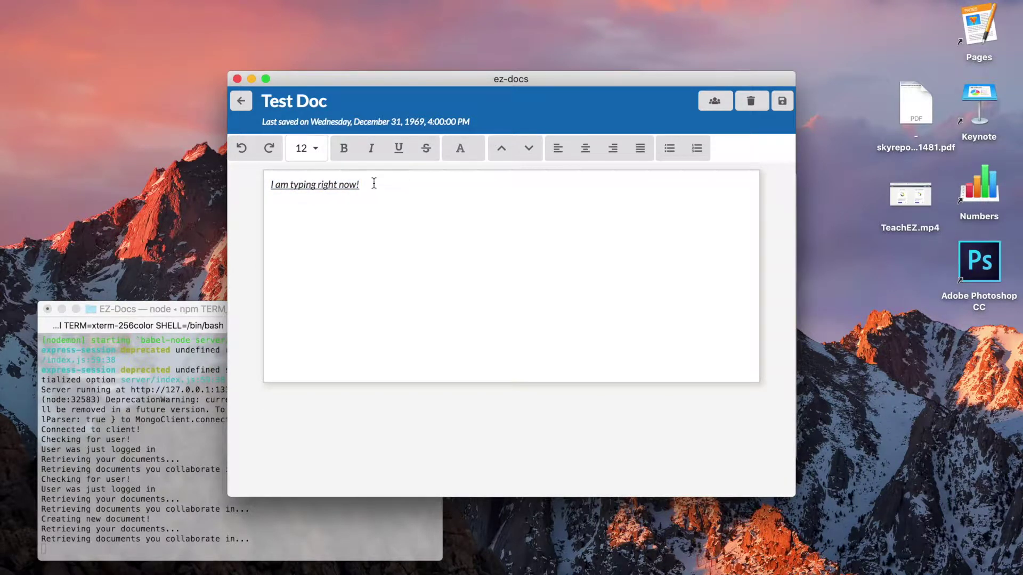
Step: Set the line's font size to 20
left_click_drag(374, 184, 267, 185)
left_click(315, 150)
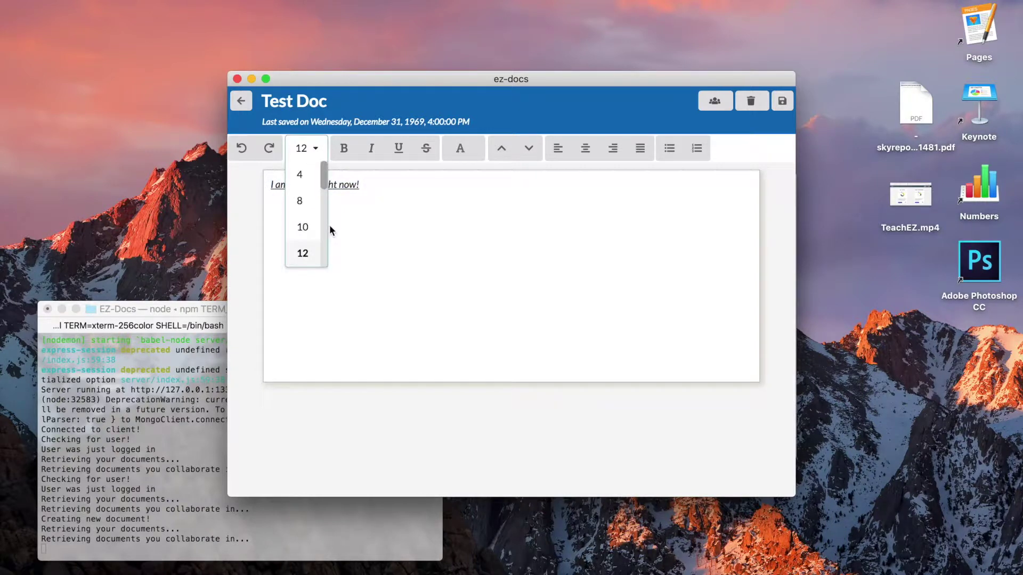
scroll(288, 250, "down", 3)
left_click(301, 220)
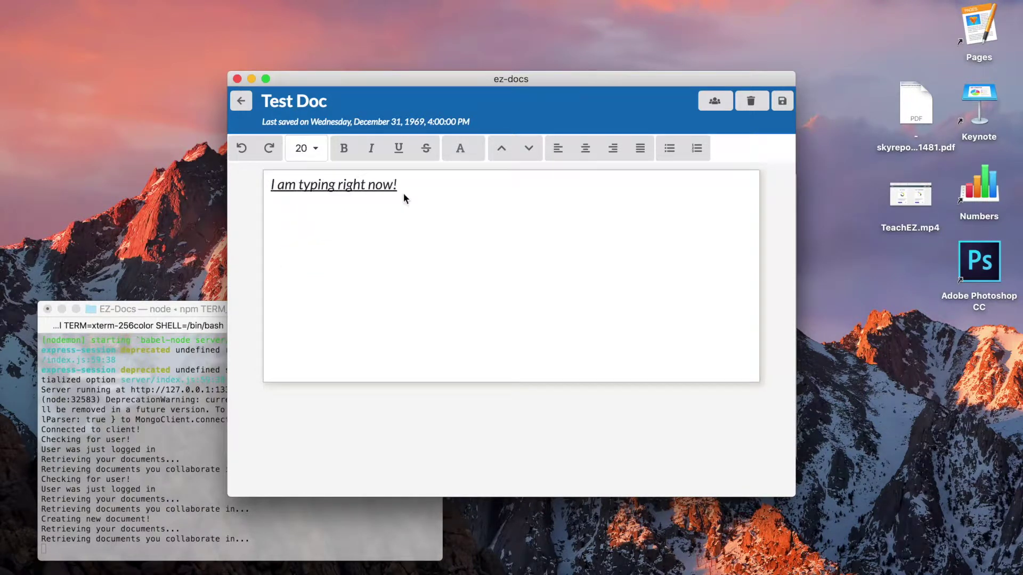
left_click_drag(400, 184, 241, 185)
Step: Make the heading magenta, centred and uppercase
left_click(459, 154)
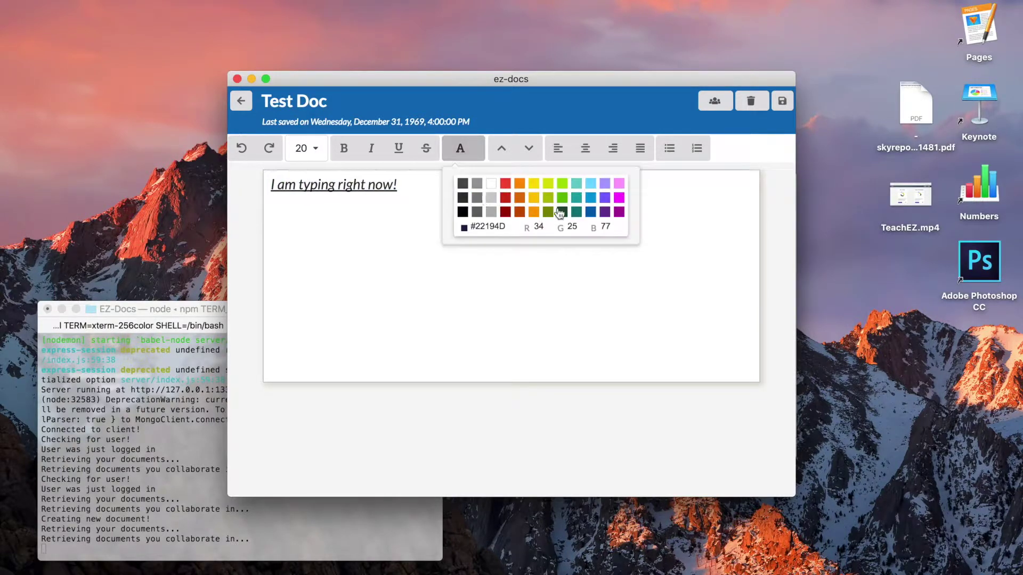
left_click(623, 212)
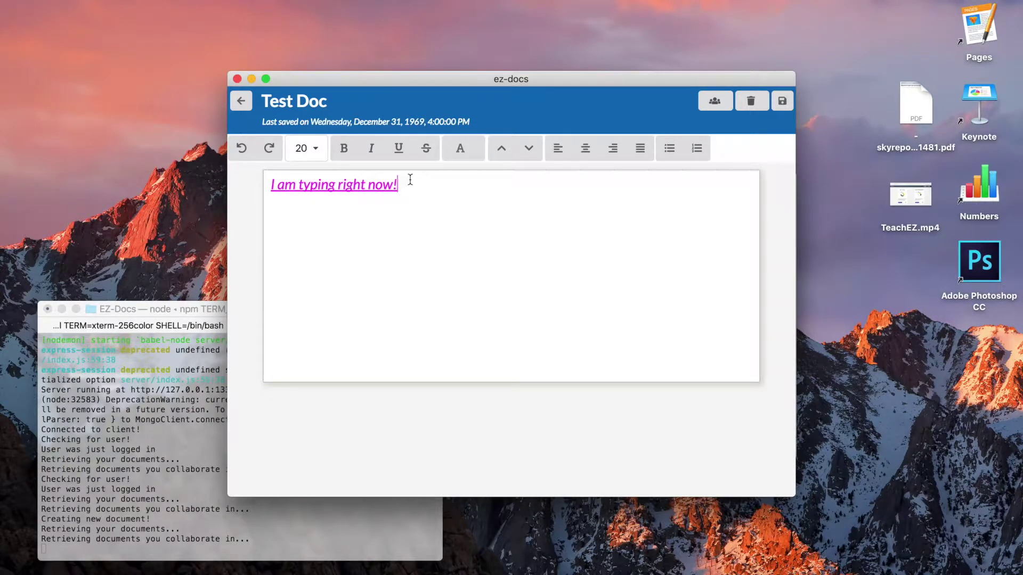
left_click_drag(401, 184, 213, 187)
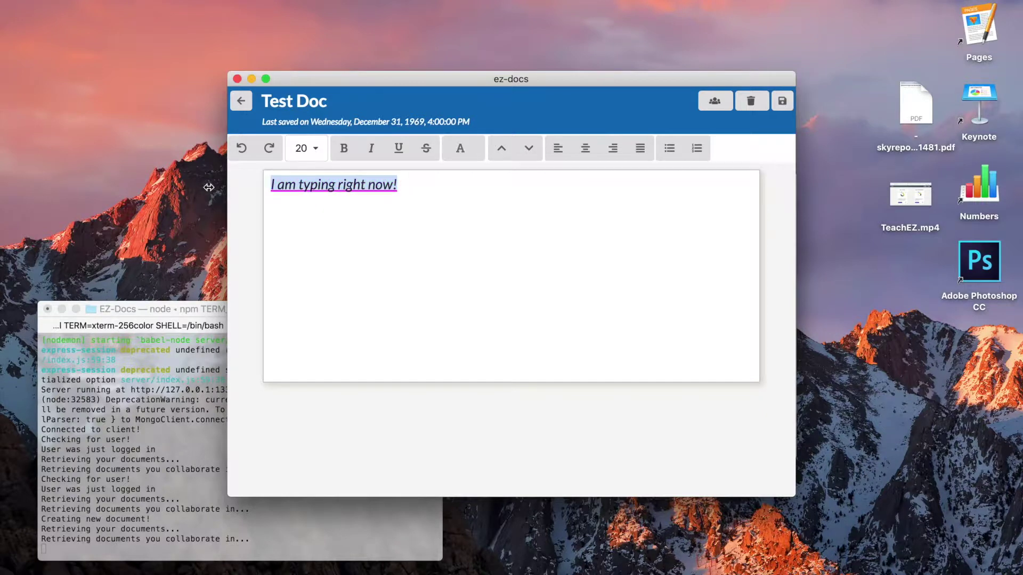
left_click(585, 148)
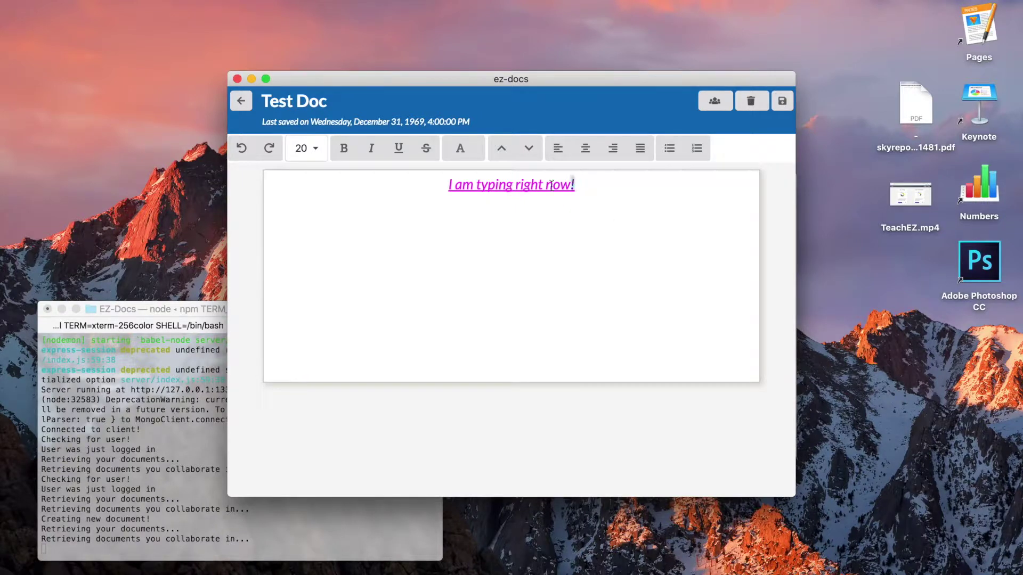
left_click_drag(576, 185, 440, 183)
left_click(501, 151)
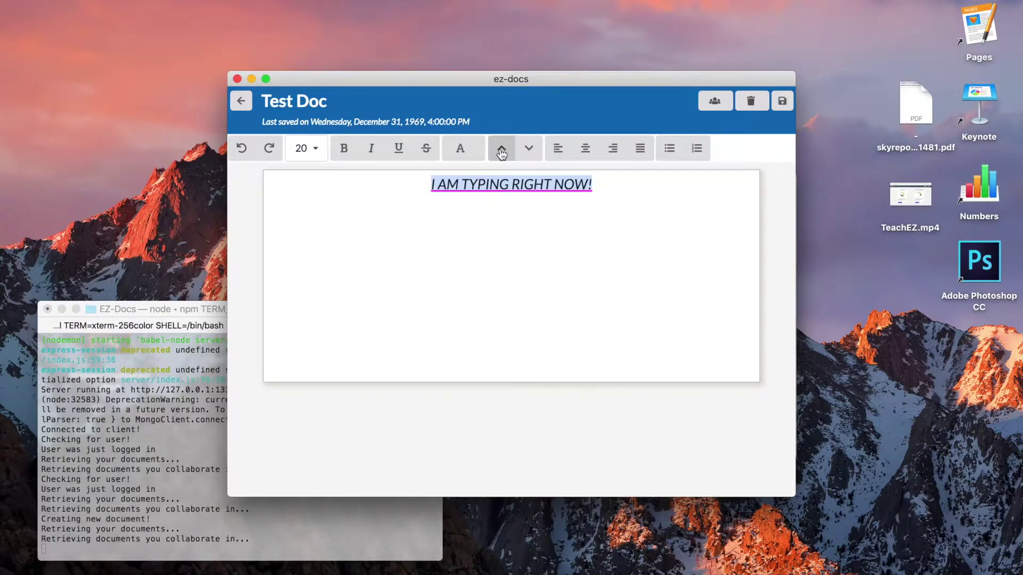
left_click(599, 185)
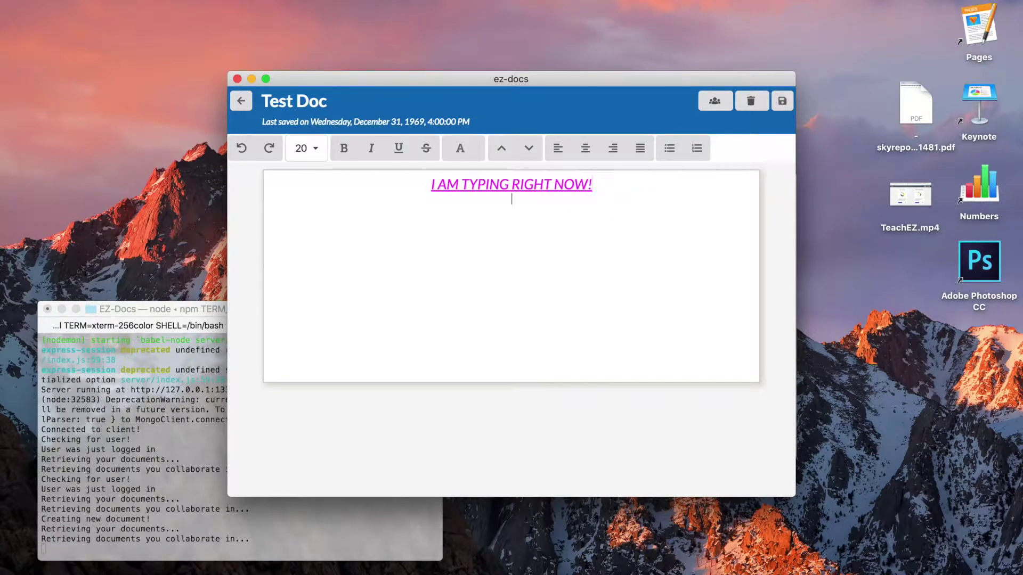
Step: Start a bulleted list under the heading with the item 'NUMBER ONE'
left_click(669, 148)
type("NUMBER IN")
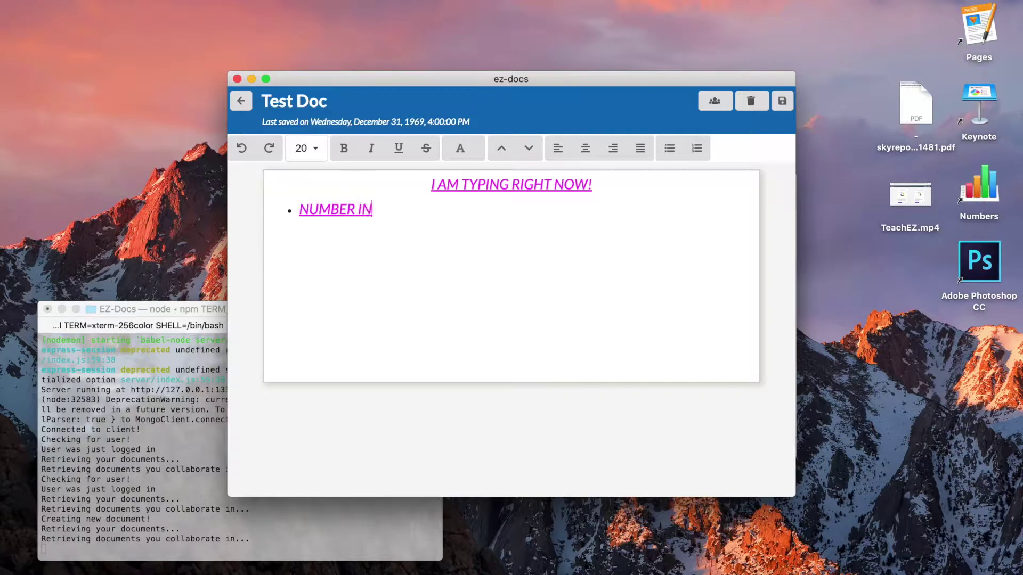
key("BackSpace")
key("BackSpace")
key("BackSpace")
type("ONE")
Step: Remove the underline from NUMBER ONE and save the document
left_click_drag(384, 209, 295, 209)
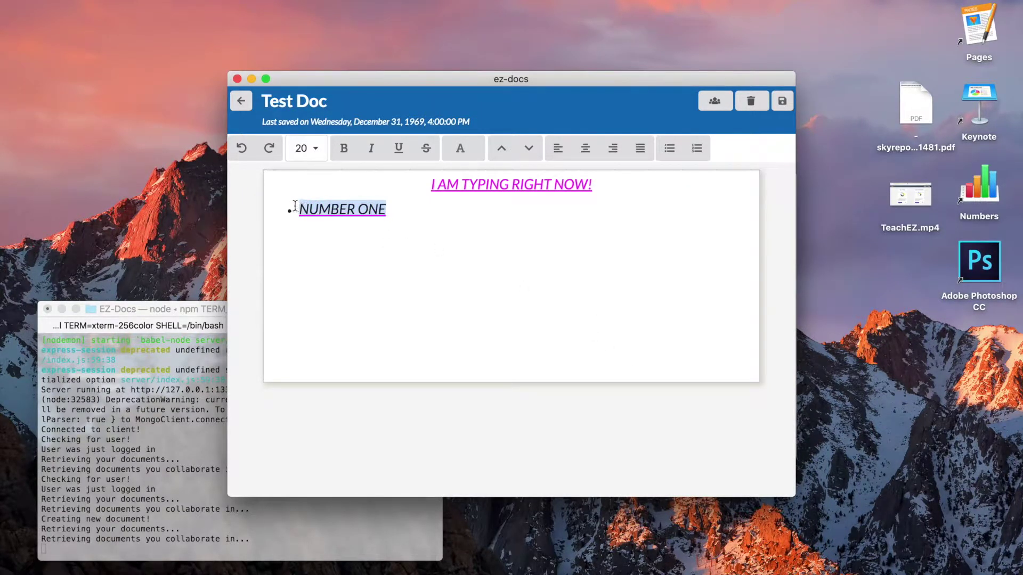
left_click(399, 148)
left_click(393, 215)
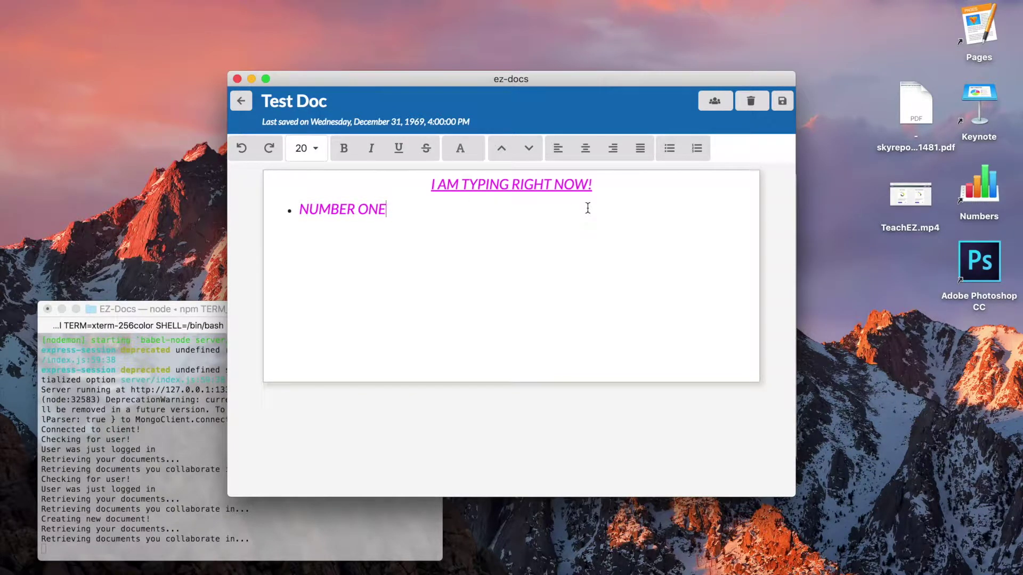
left_click(782, 102)
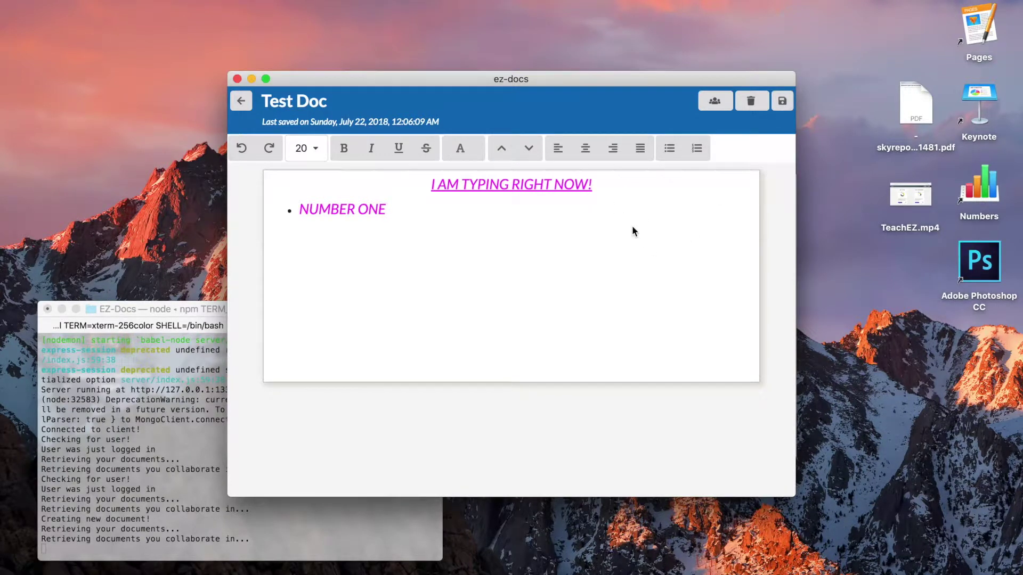
Step: Save Test Doc, reopen it from the portal, and view its collaborators list
left_click(782, 102)
left_click(241, 101)
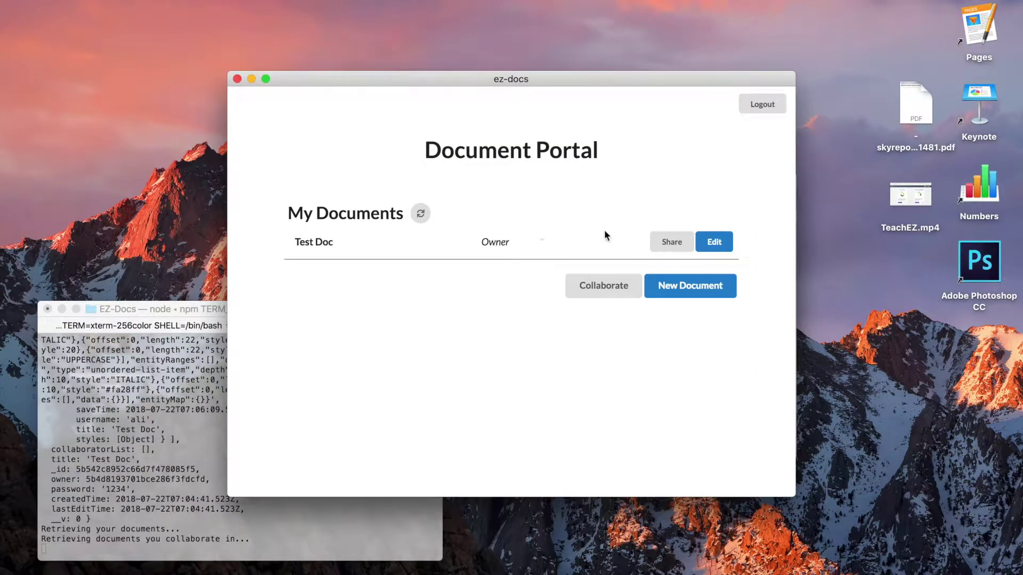
left_click(714, 242)
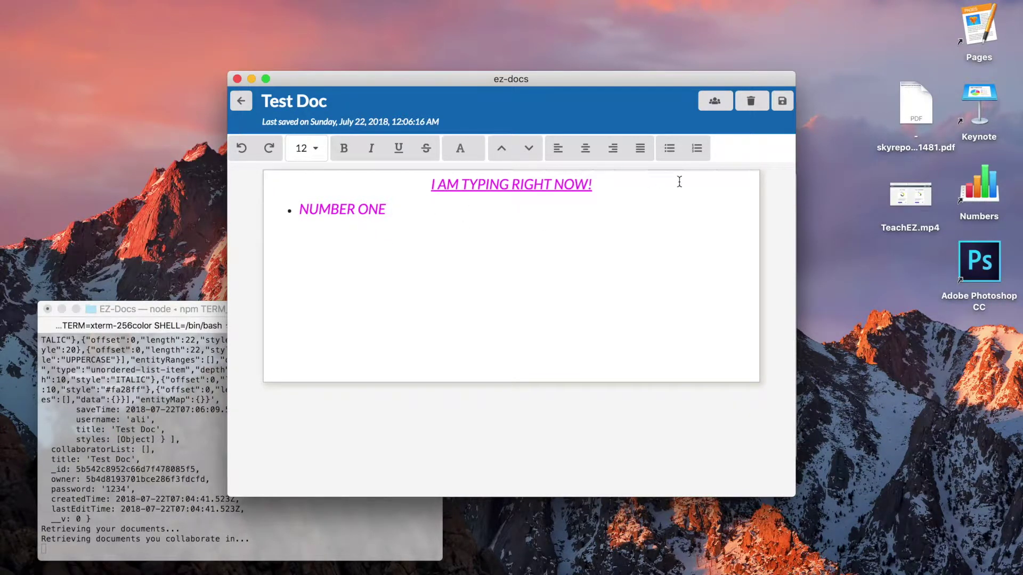
left_click(715, 105)
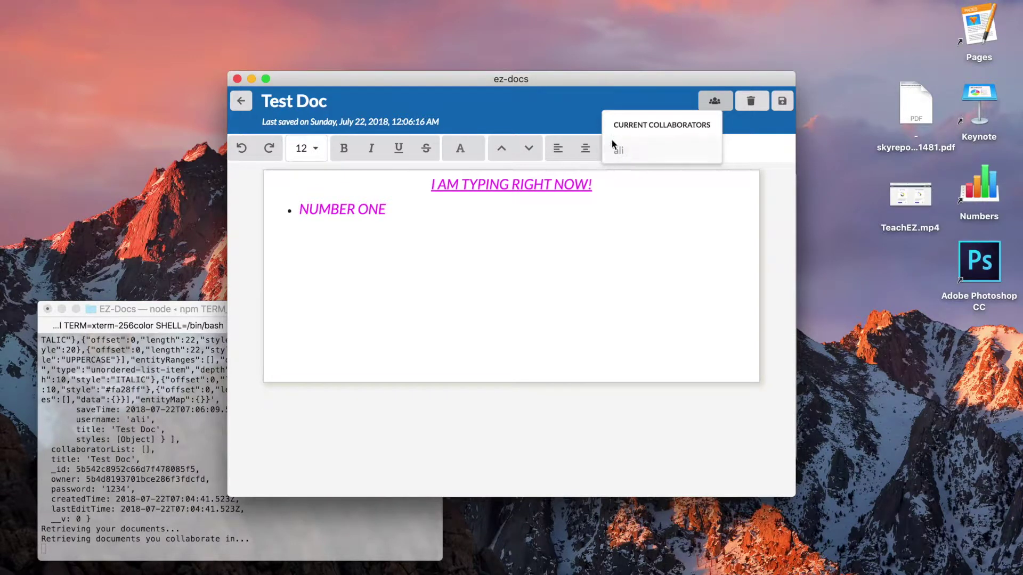
left_click(657, 234)
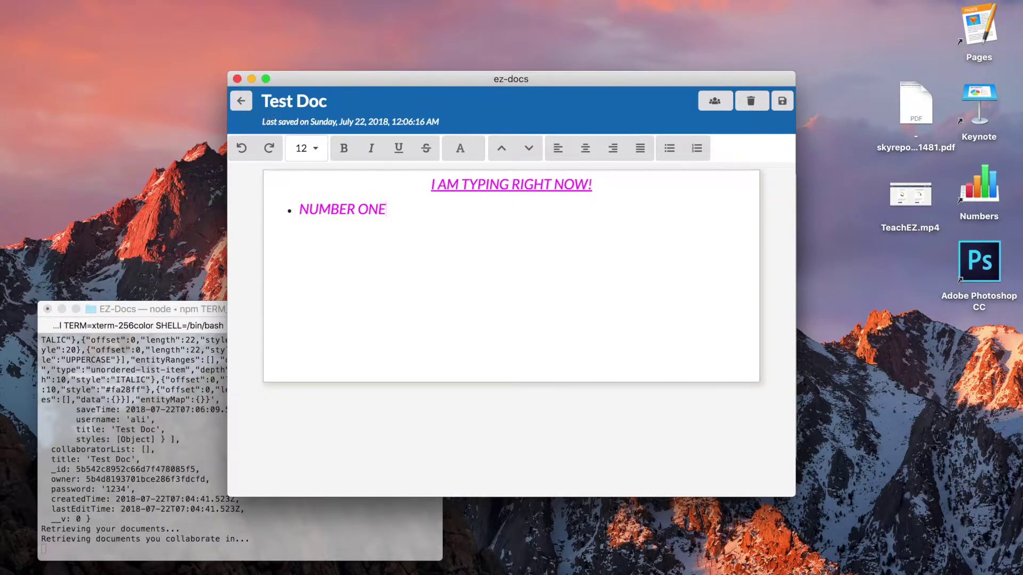
Step: Check the last-saved timestamp, save again, and return to the Document Portal
left_click_drag(259, 122, 322, 120)
left_click(464, 126)
left_click(474, 247)
left_click(782, 102)
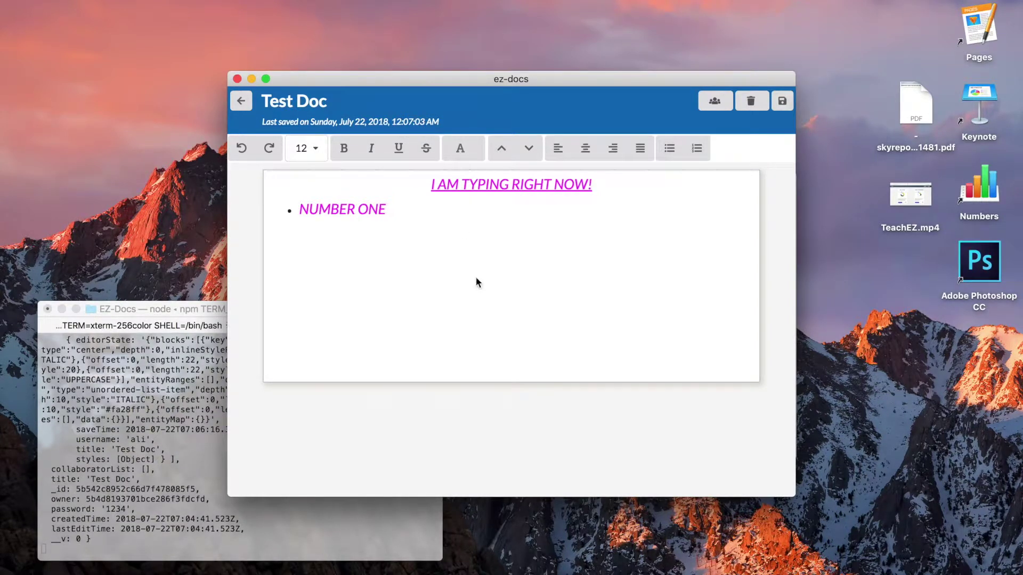
left_click(388, 209)
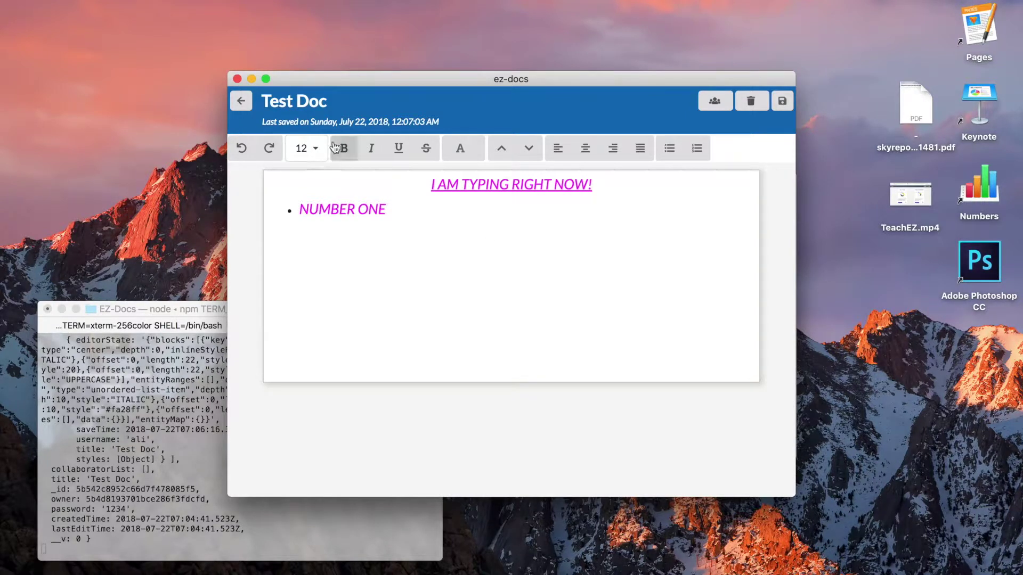
left_click(241, 102)
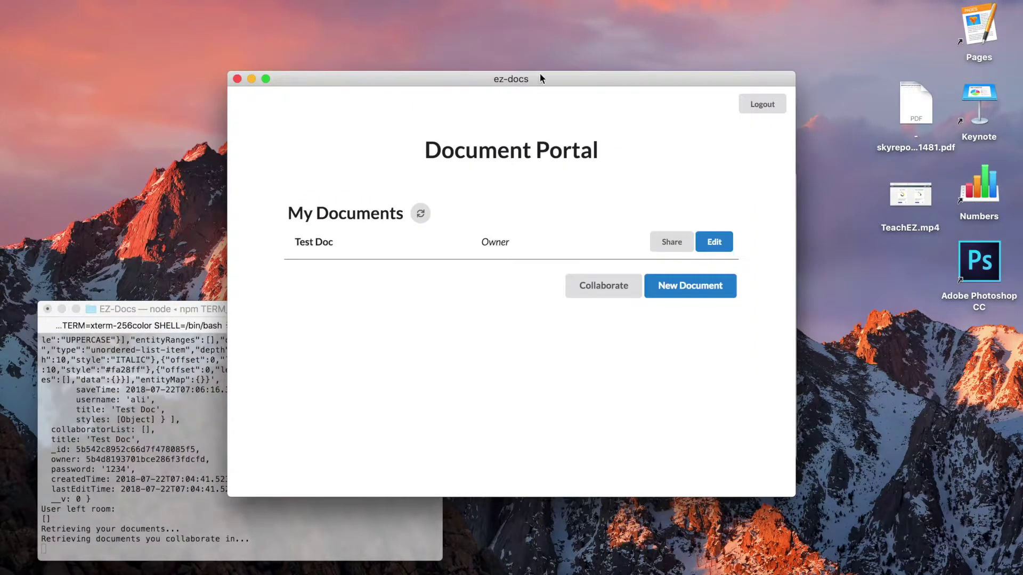
Step: Log the second account into the other window with its username and password
left_click_drag(589, 78, 569, 47)
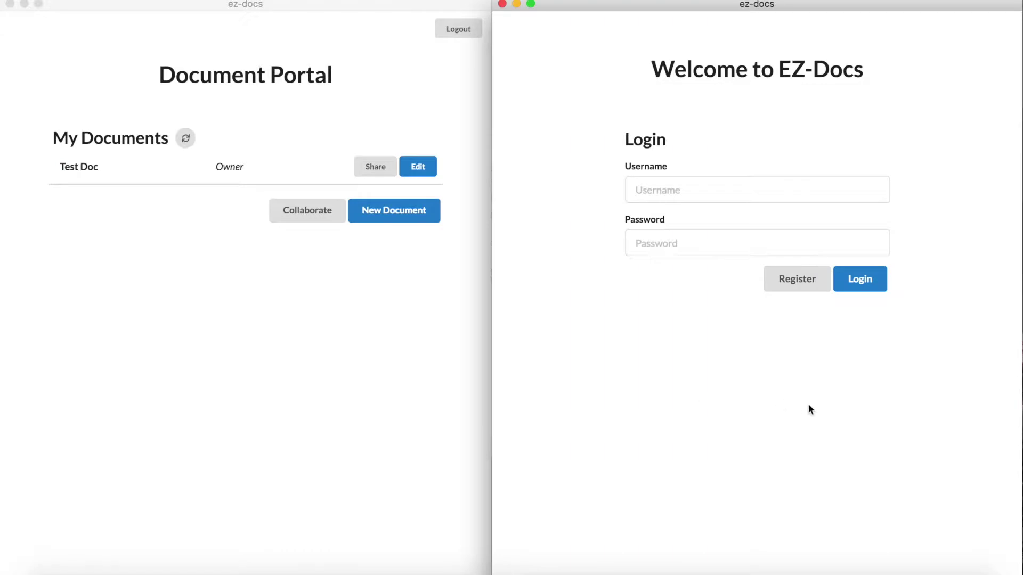
left_click(349, 342)
left_click(797, 279)
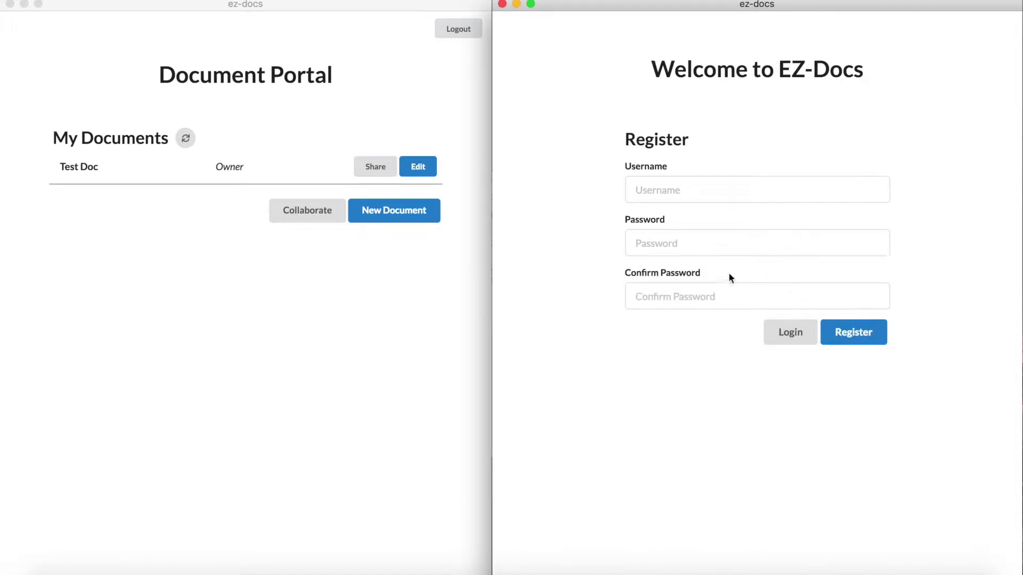
left_click(791, 335)
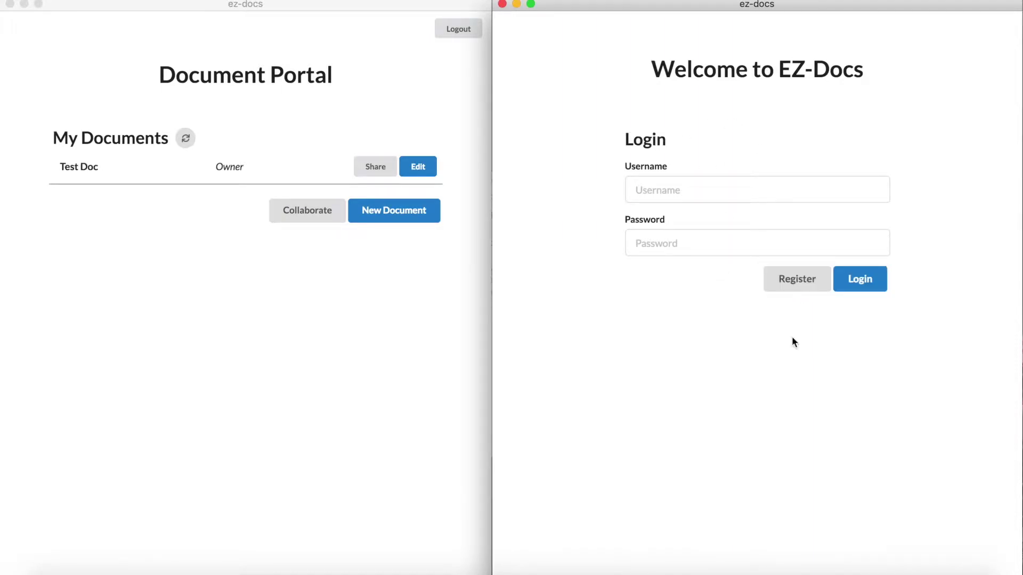
left_click(728, 196)
type("asoom")
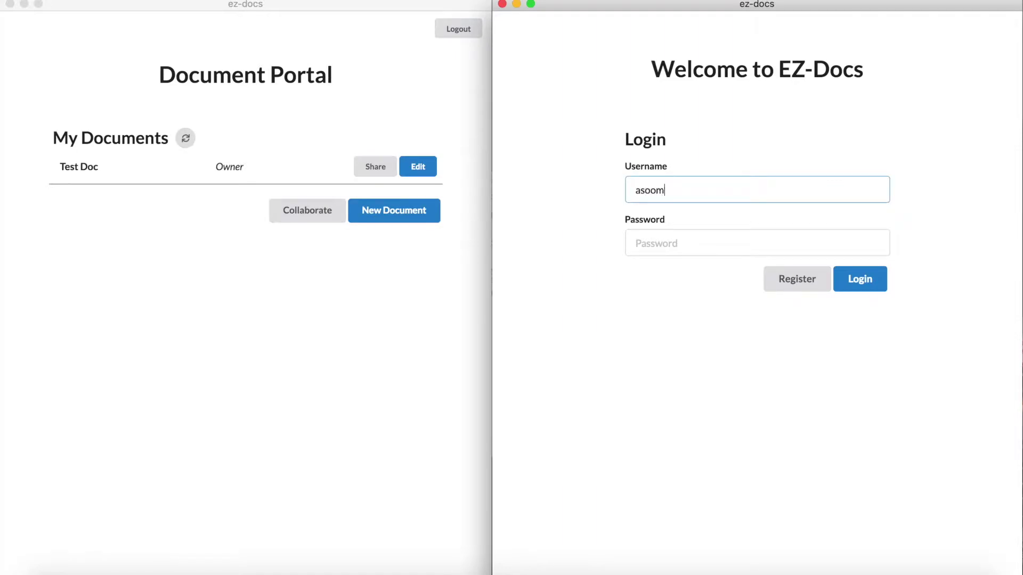
type("ar")
left_click(705, 234)
type("***")
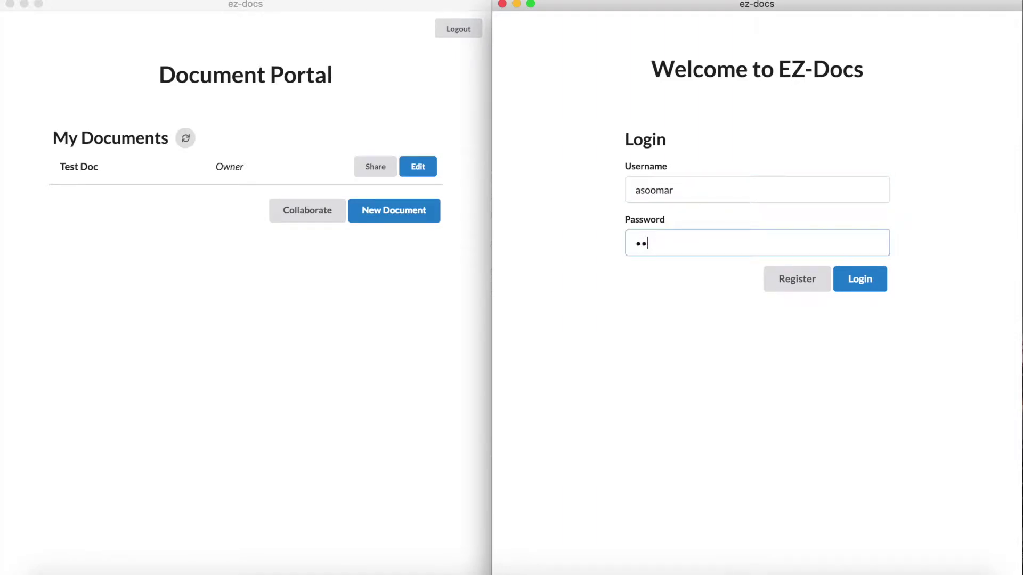
left_click(860, 278)
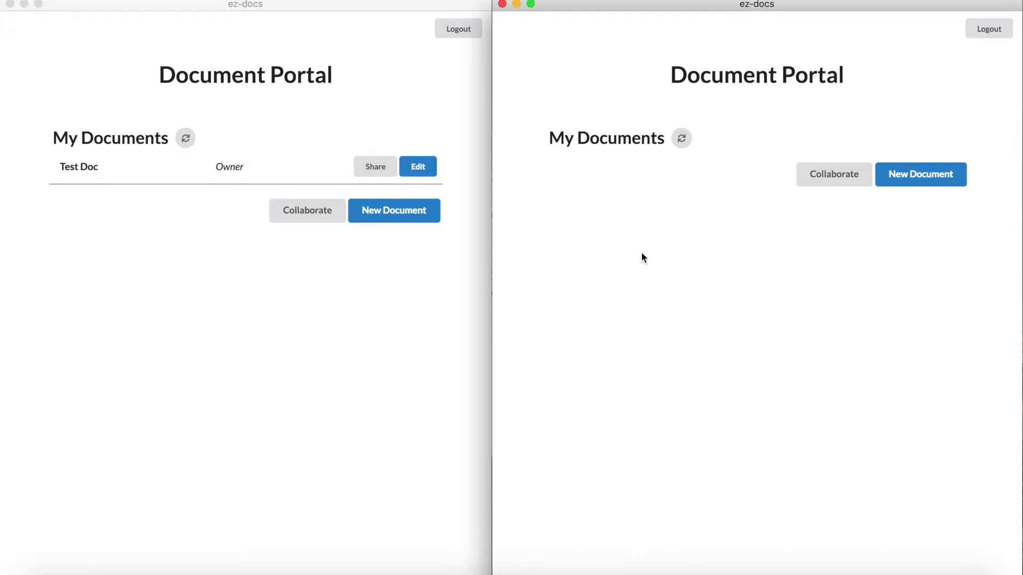
left_click(384, 300)
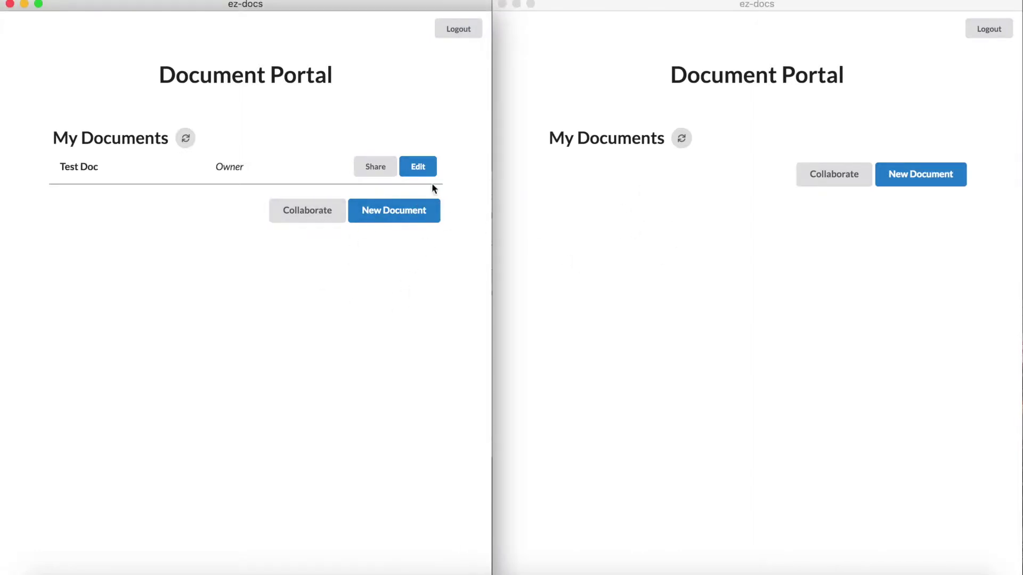
Step: Copy Test Doc's shared id into the second user's Collaborate form
left_click(374, 168)
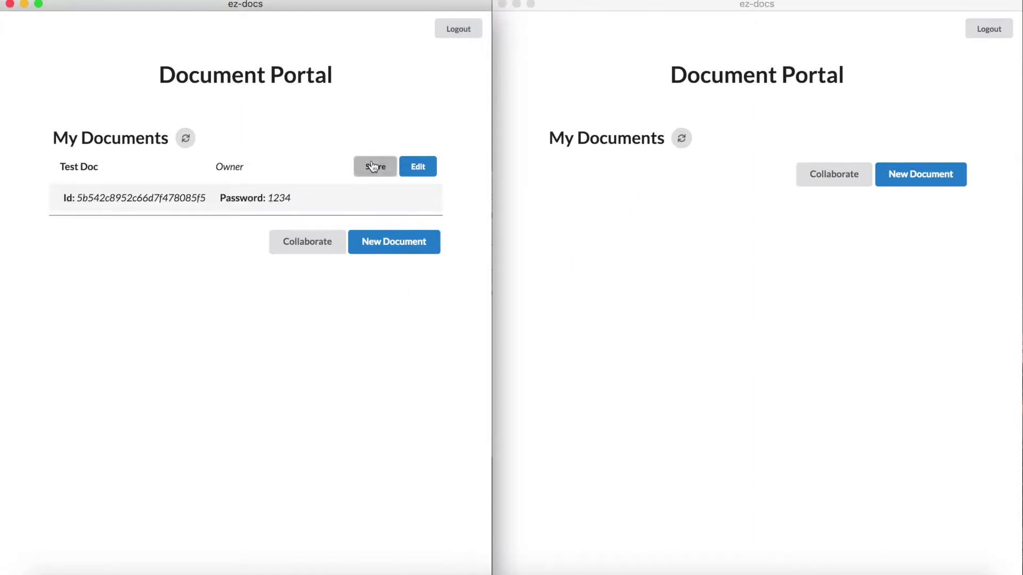
left_click(846, 205)
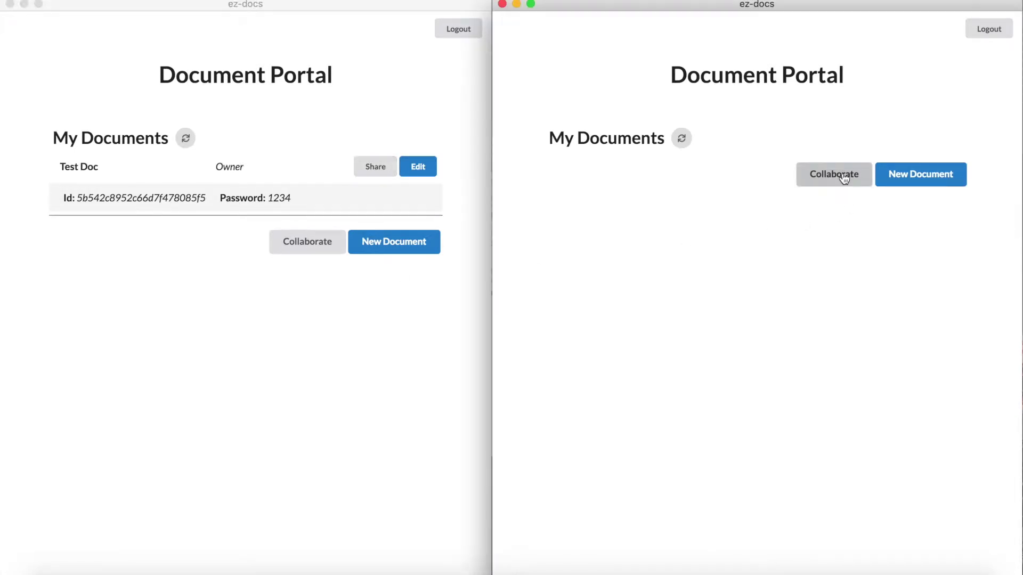
left_click(844, 176)
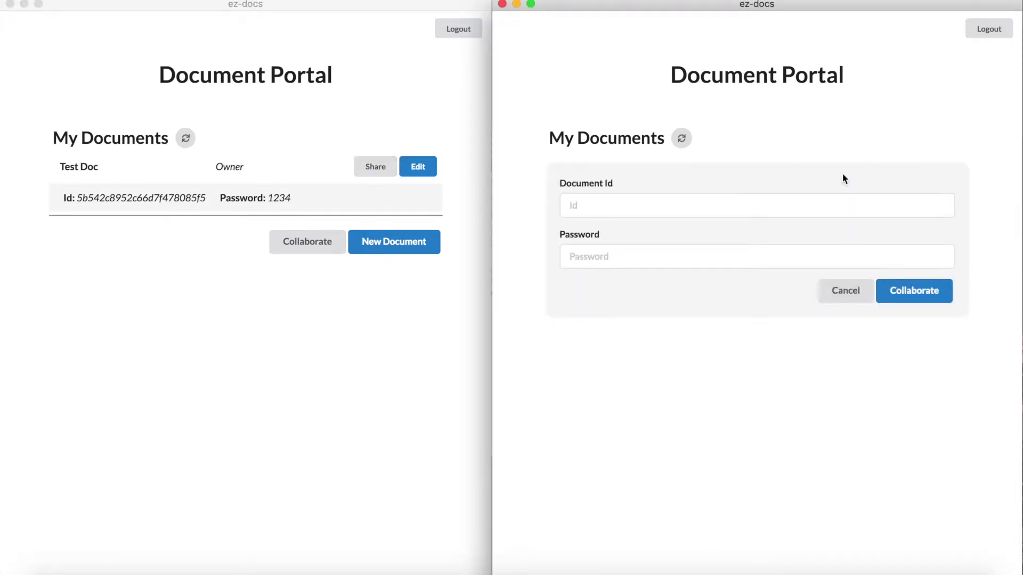
left_click(662, 204)
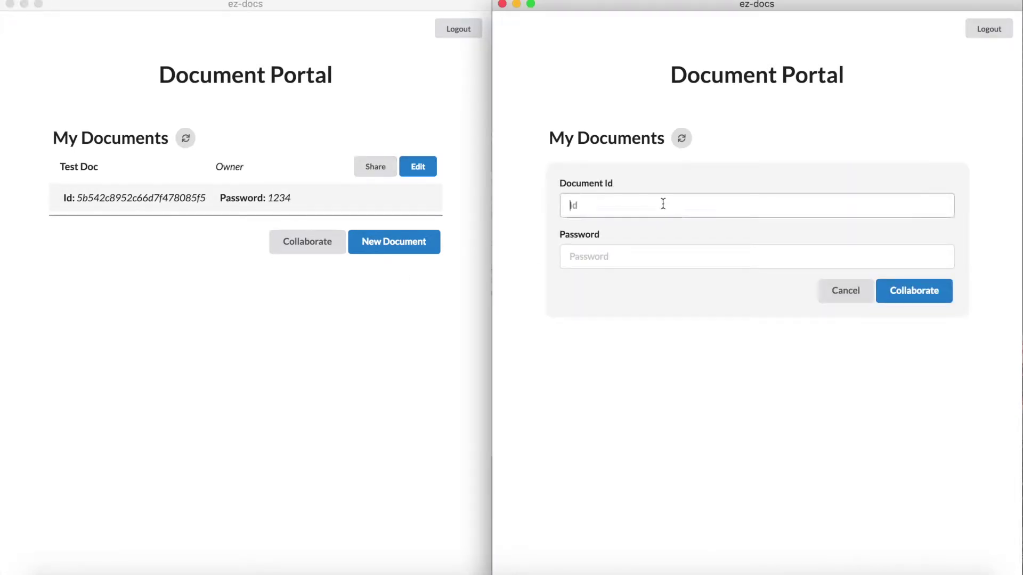
left_click(651, 250)
left_click(328, 315)
left_click_drag(207, 198, 80, 196)
key("super+c")
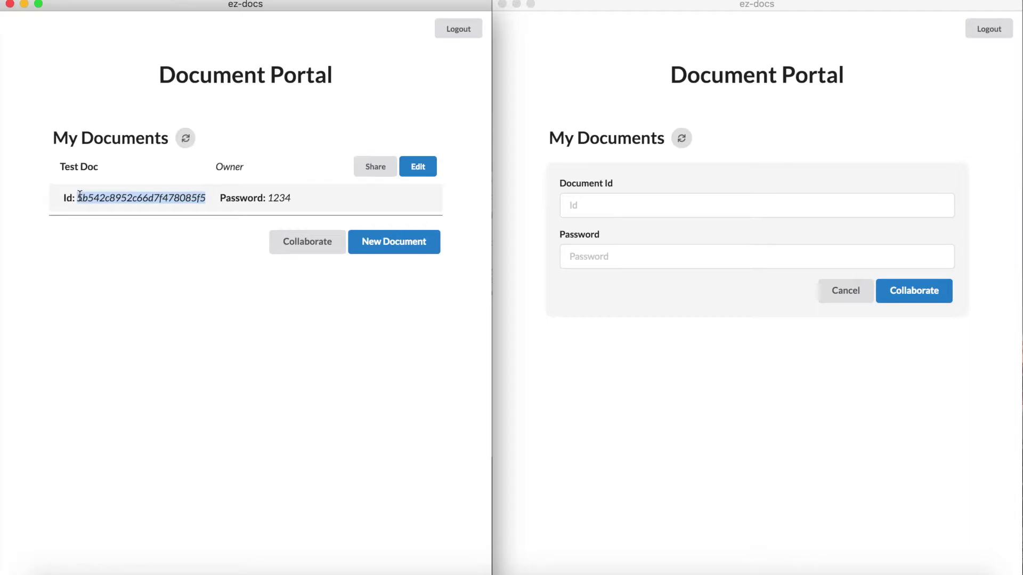
left_click(609, 229)
left_click(605, 209)
key("super+v")
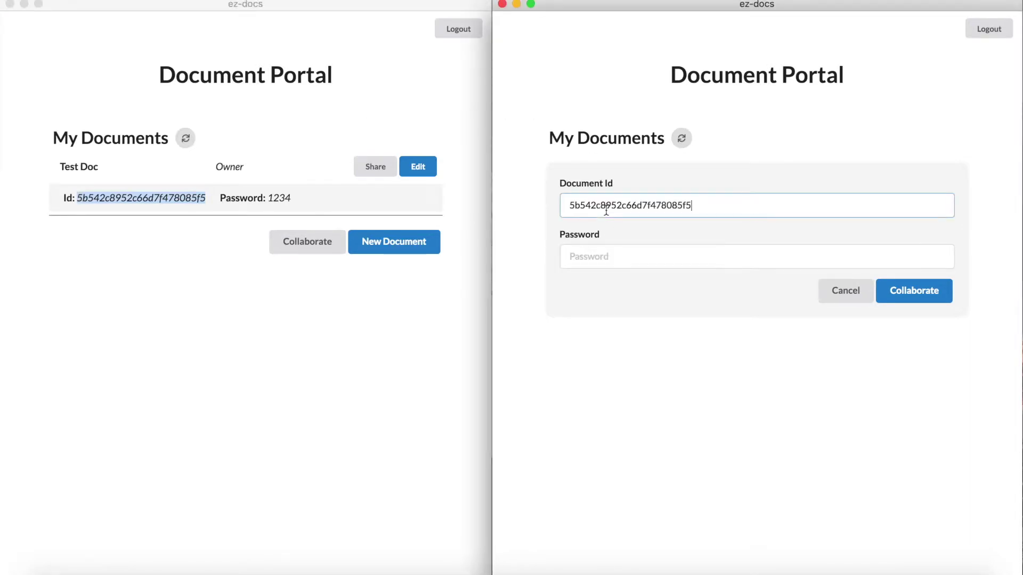
Step: Paste the shared password, join Test Doc as collaborator, and reopen it in the owner's editor
left_click_drag(291, 198, 268, 198)
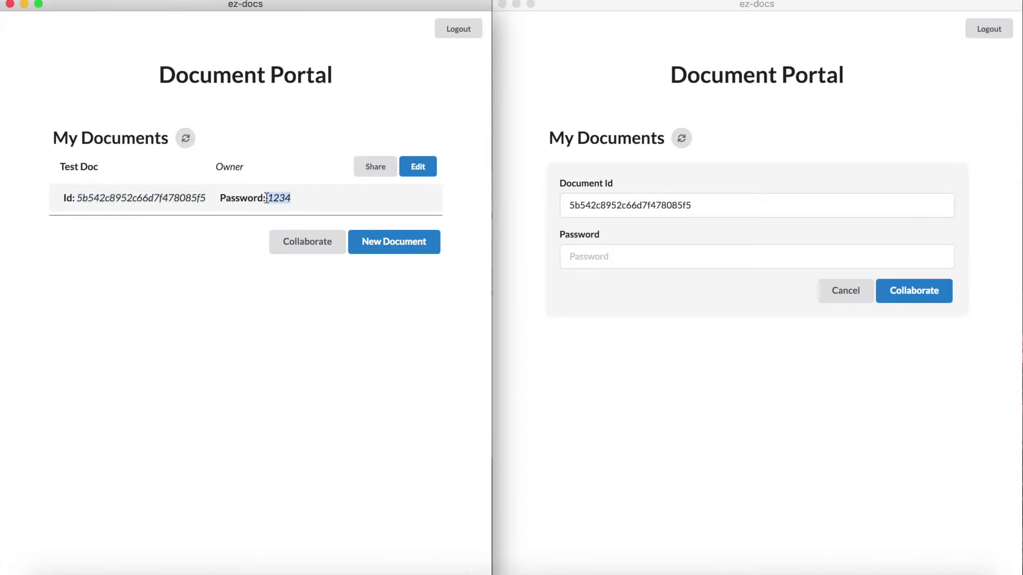
left_click(635, 243)
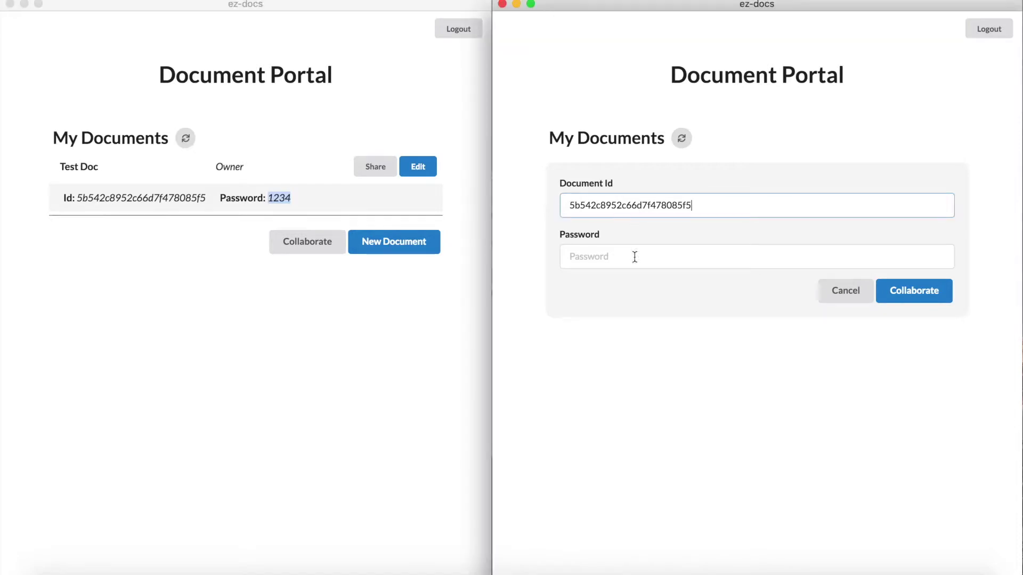
left_click(635, 256)
key("super+v")
left_click(932, 292)
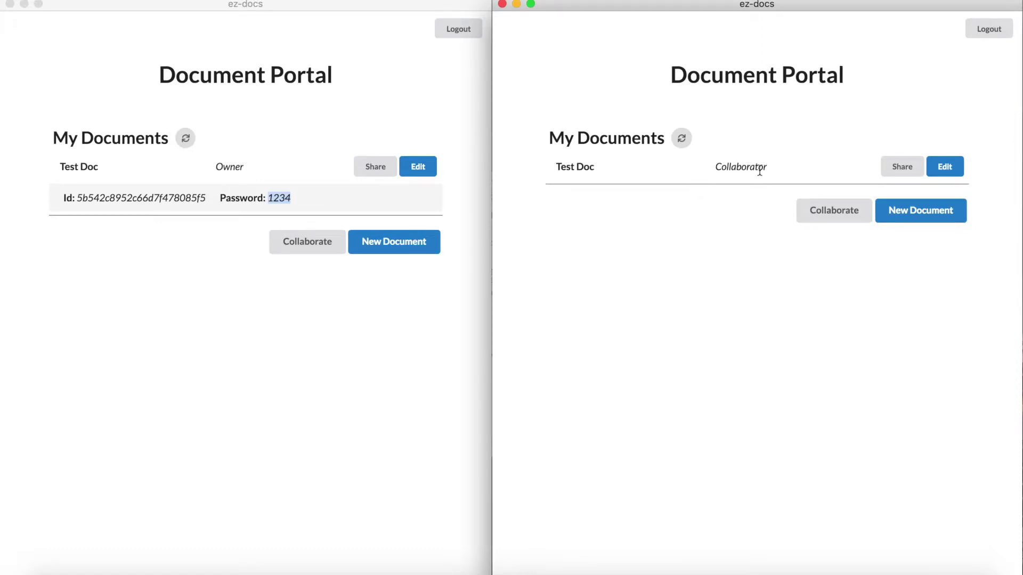
left_click(172, 299)
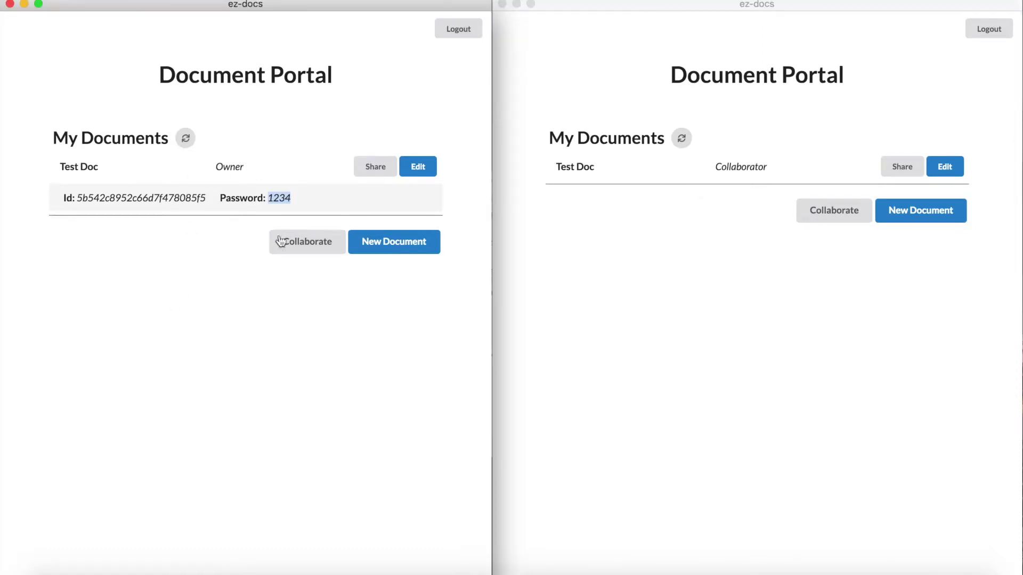
left_click(274, 380)
left_click(720, 320)
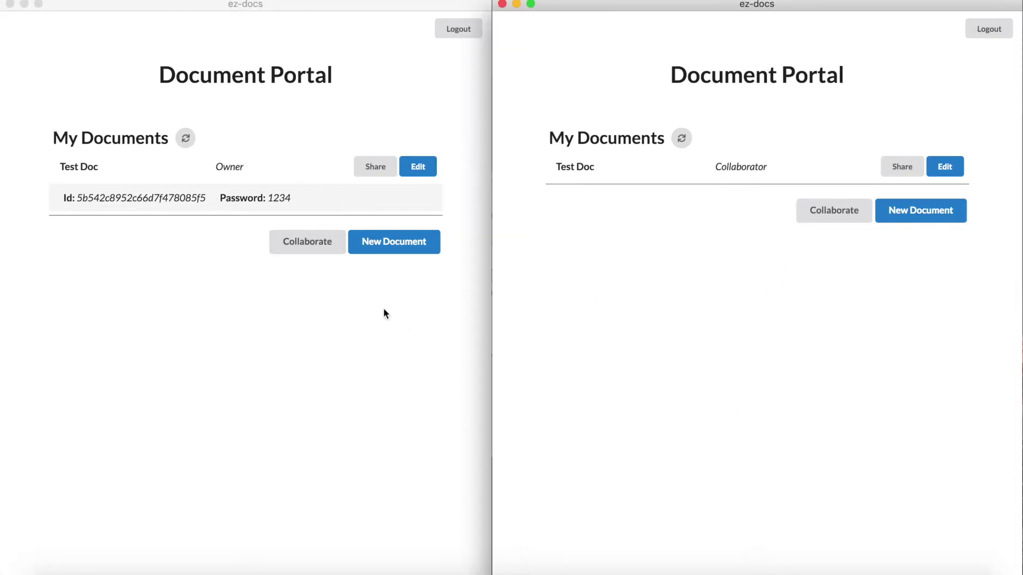
left_click(424, 169)
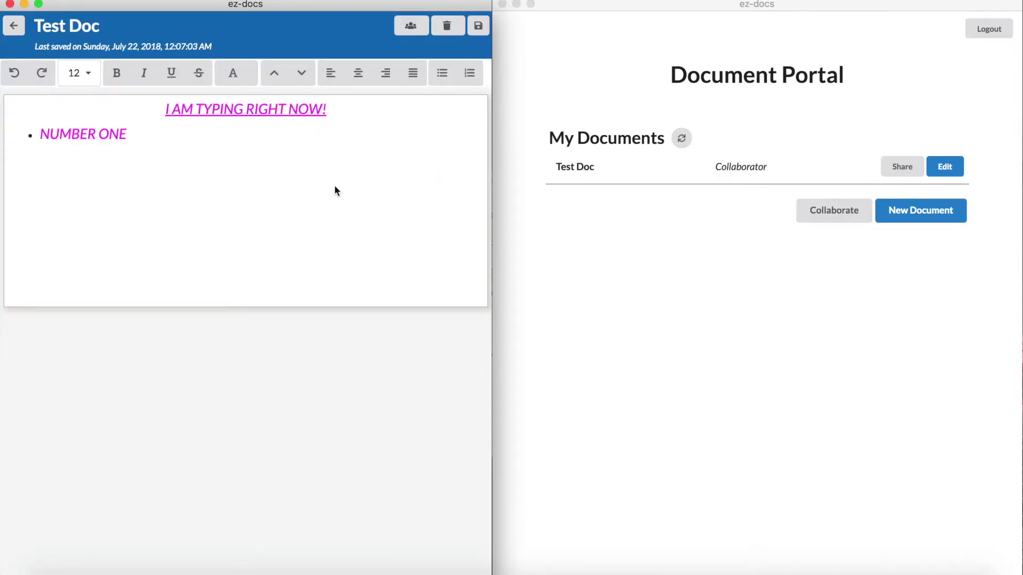
Step: Open Test Doc in the collaborator's window and view the collaborators list in the owner's editor
left_click(610, 275)
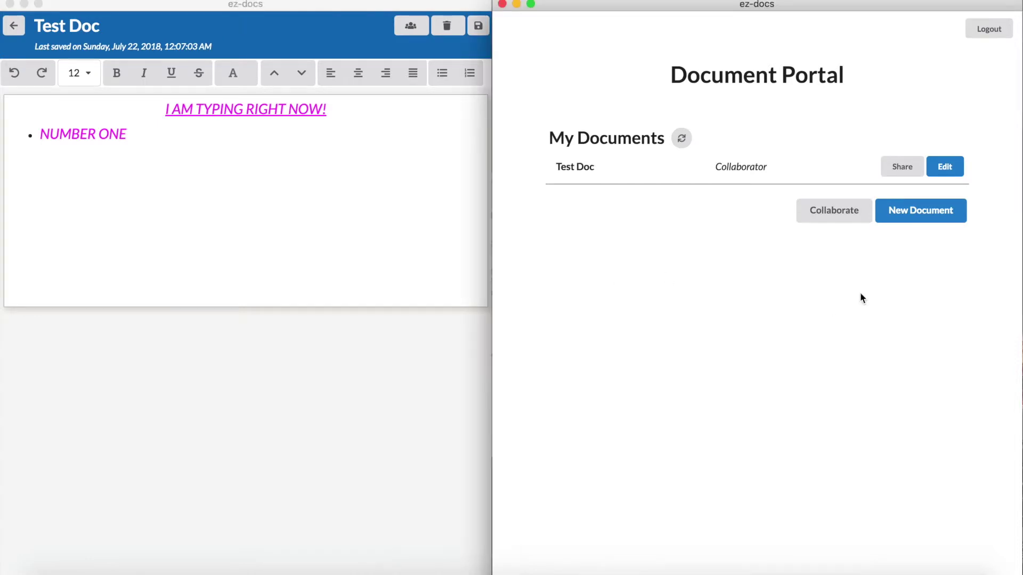
left_click(946, 167)
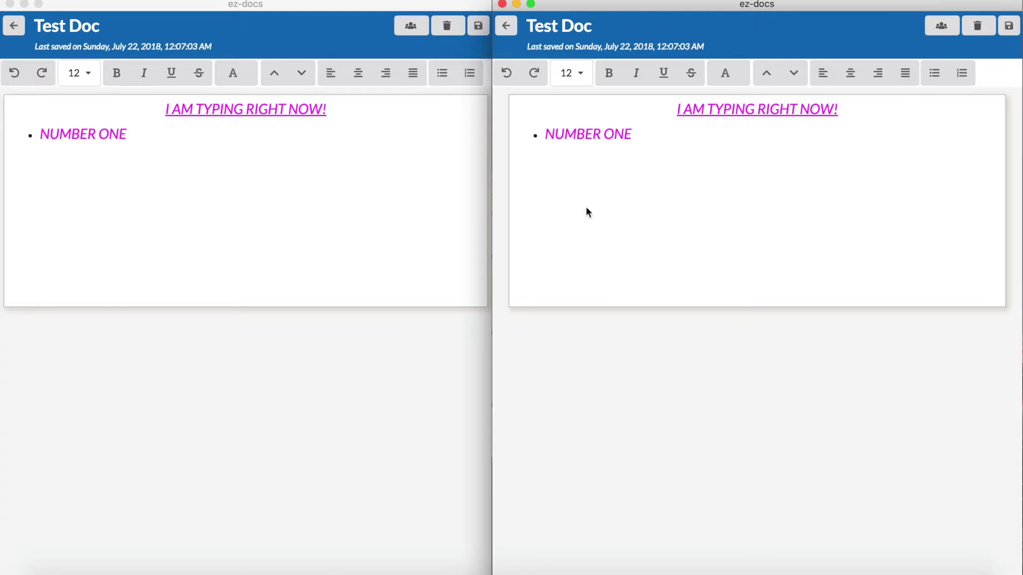
left_click(291, 233)
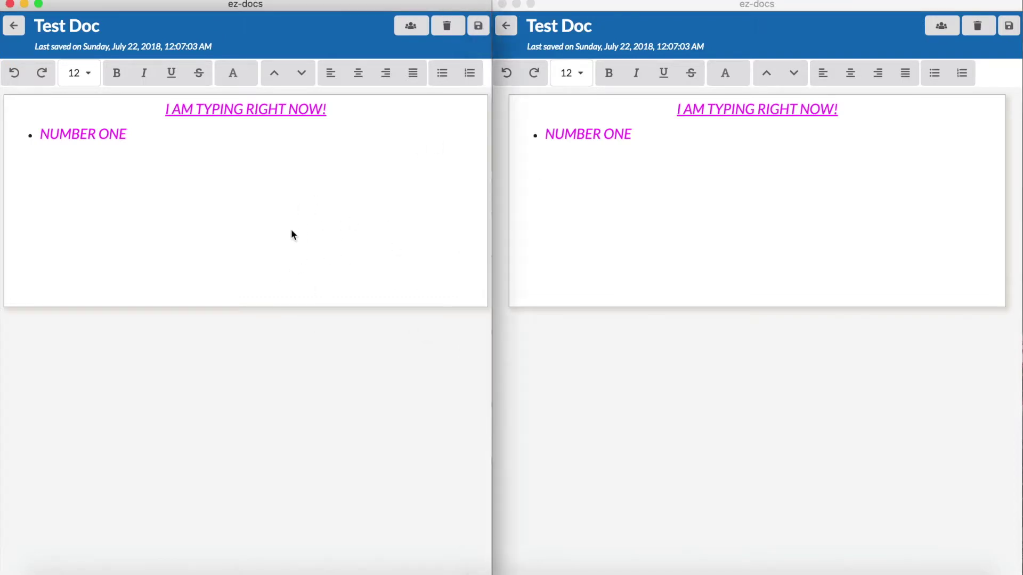
left_click(410, 28)
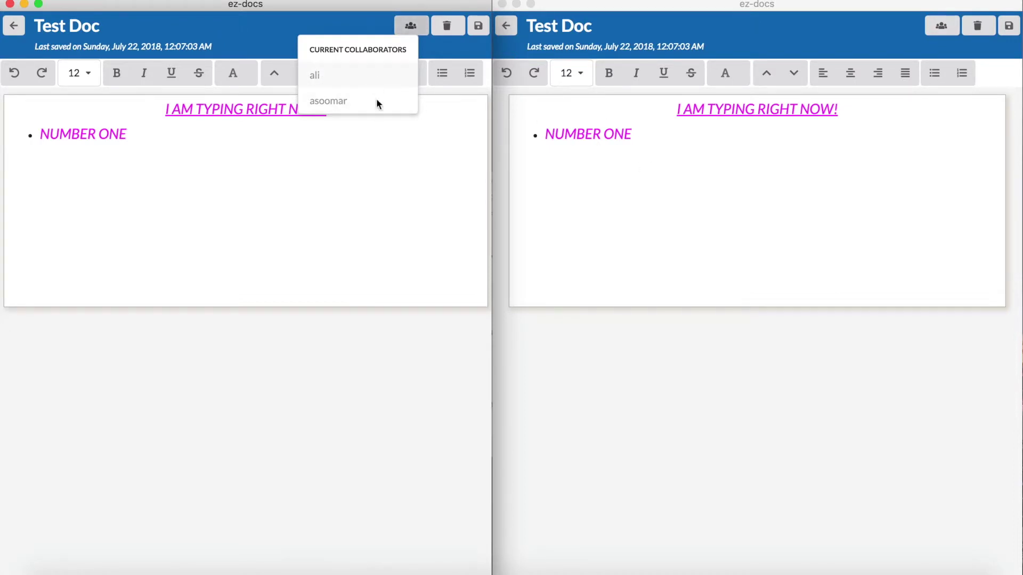
left_click(413, 26)
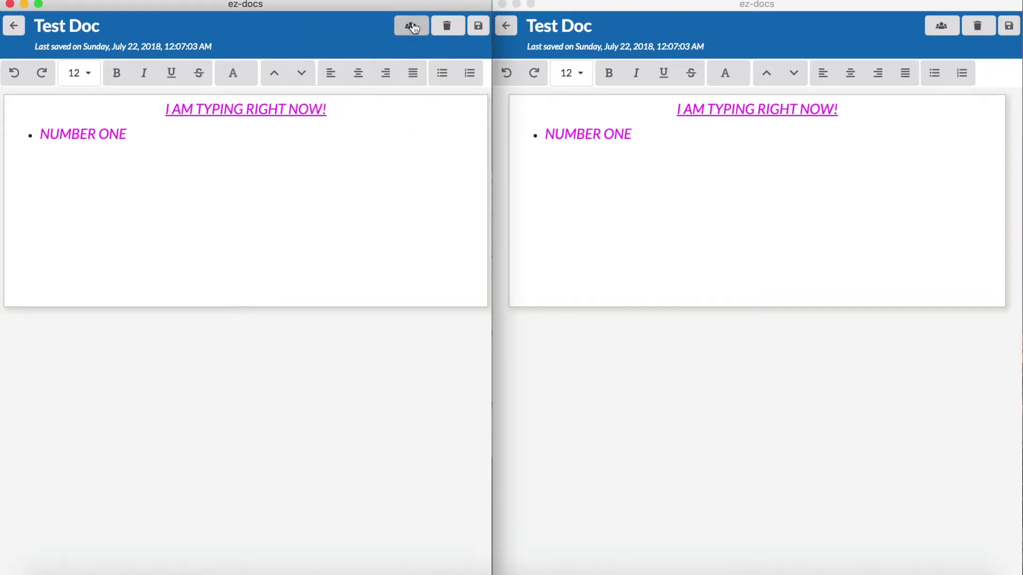
left_click(622, 130)
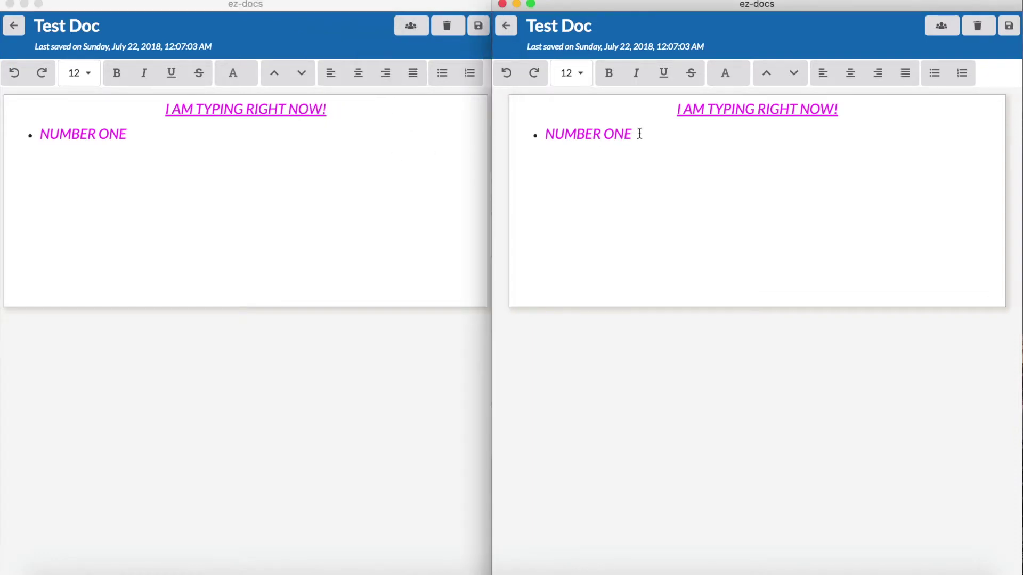
Step: Add the bullet 'THE RIGHT SCREEN IS TYPING THIS' from the collaborator's window
left_click(640, 133)
key("Return")
type("THR RIGHT S")
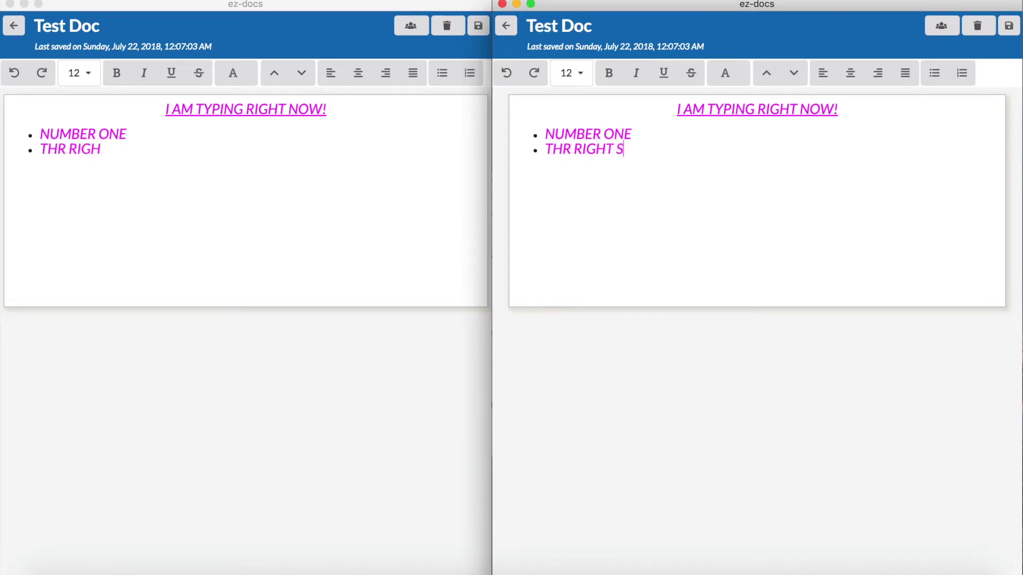
type("CREEN IS TY")
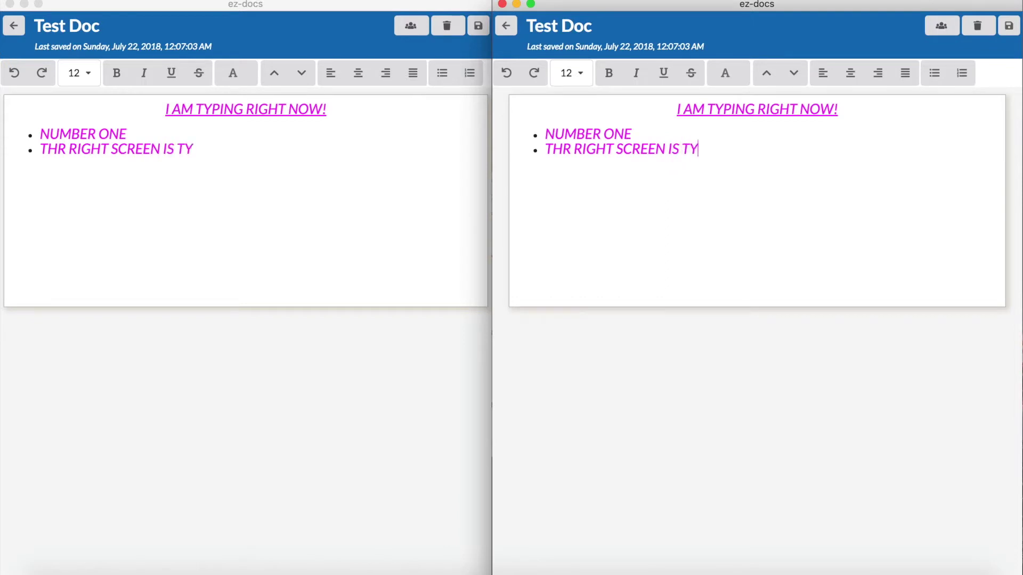
type("PING THIS")
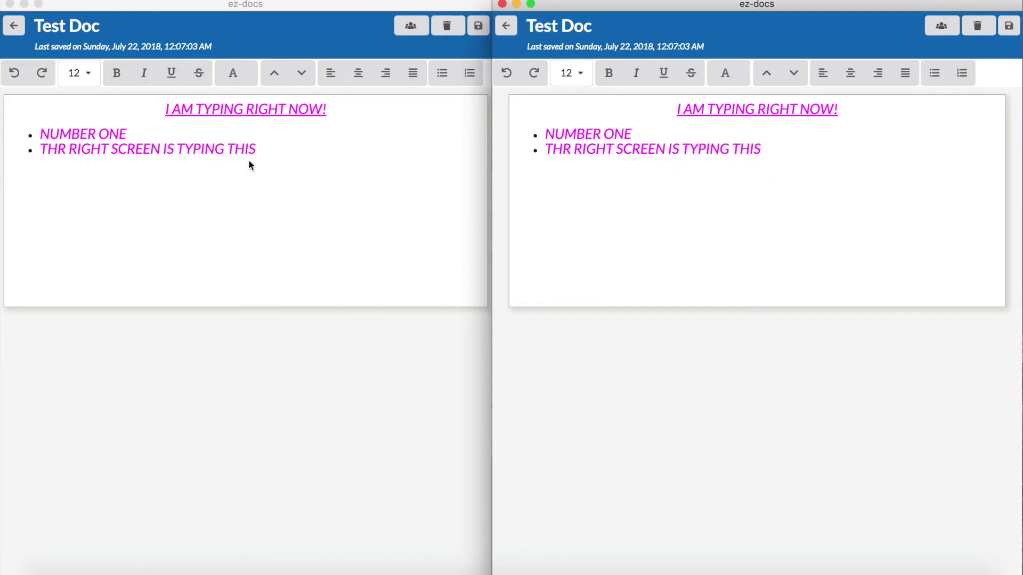
left_click(569, 148)
key("BackSpace")
type("E")
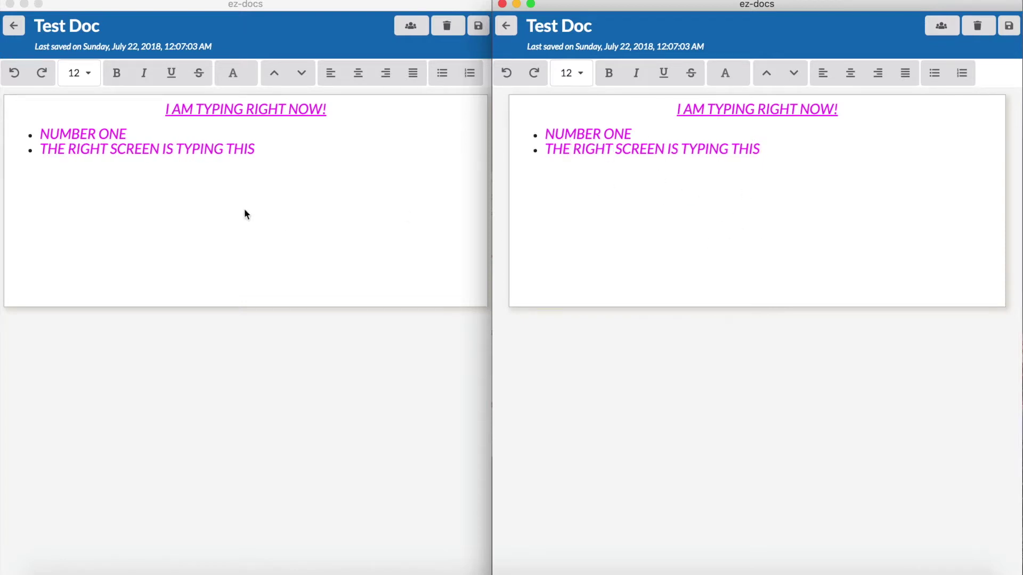
Step: Add the bullet 'THE LEFT SCREEN IS TYPING THIS' from the owner's window
left_click(252, 152)
key("Return")
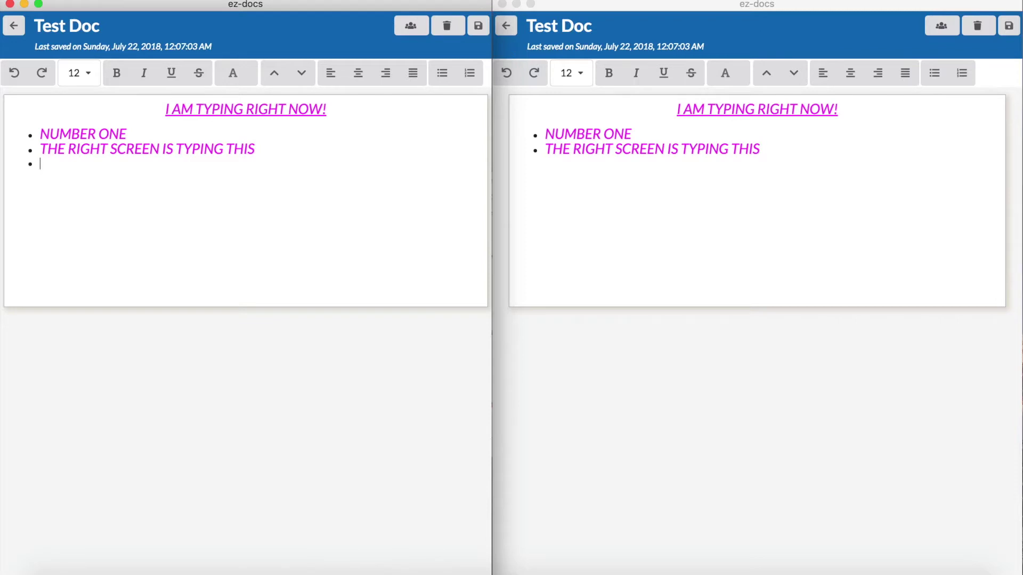
type("THE LEFT S")
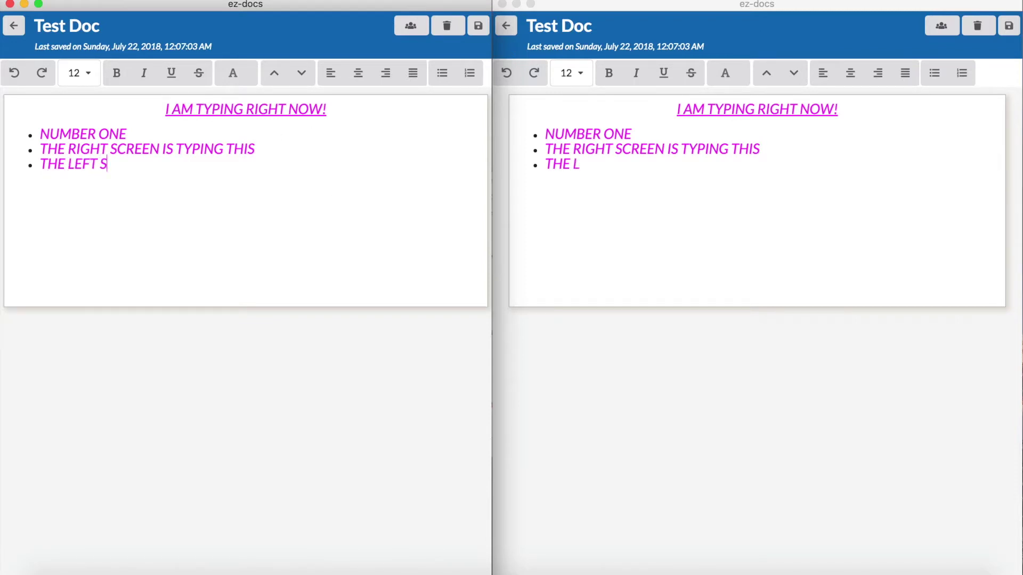
type("CREEN I")
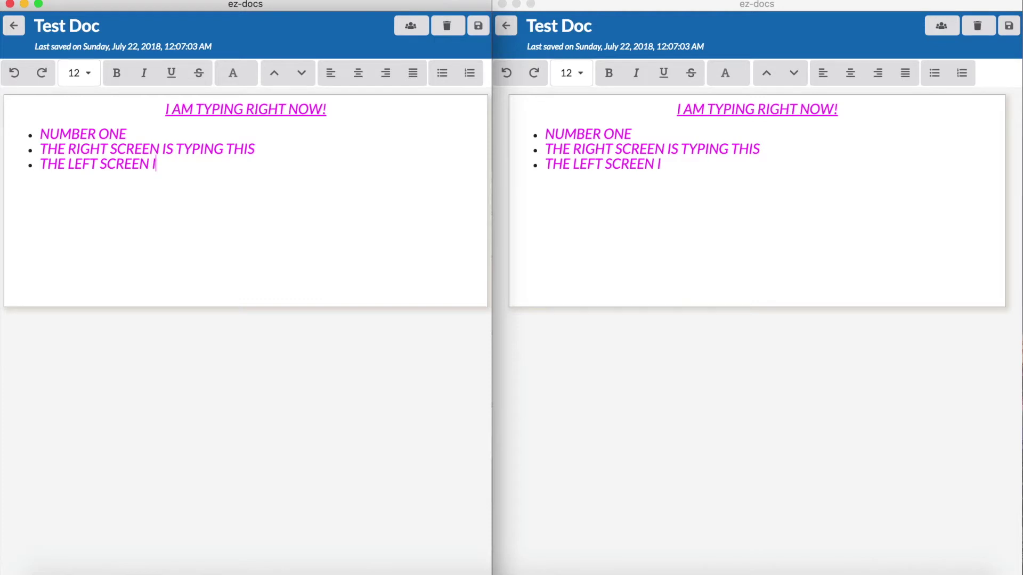
type("S TYPING THIS")
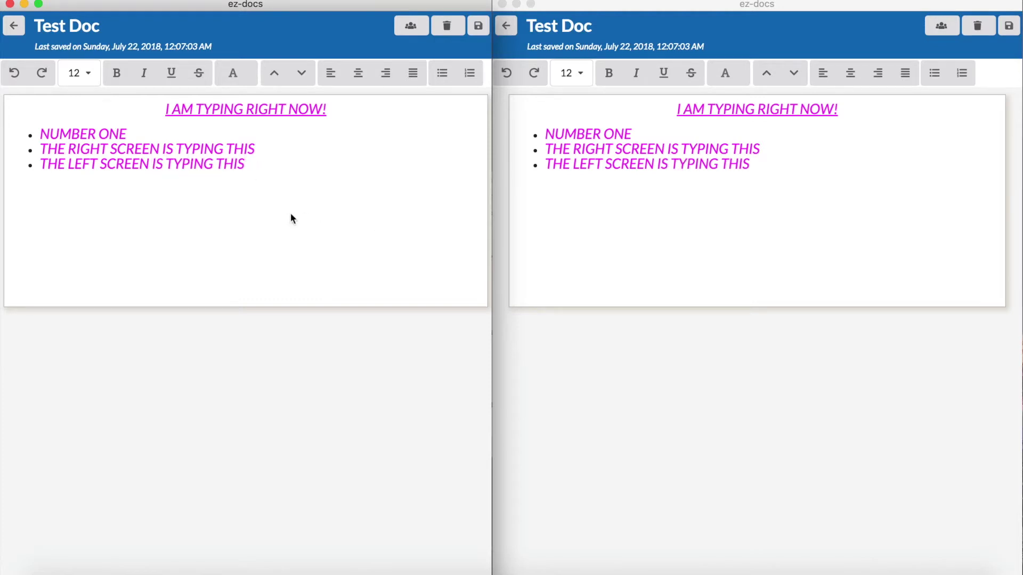
left_click(261, 150)
Step: Rename the document from 'Test Doc' to 'Test Document' in the collaborator's editor
left_click(13, 25)
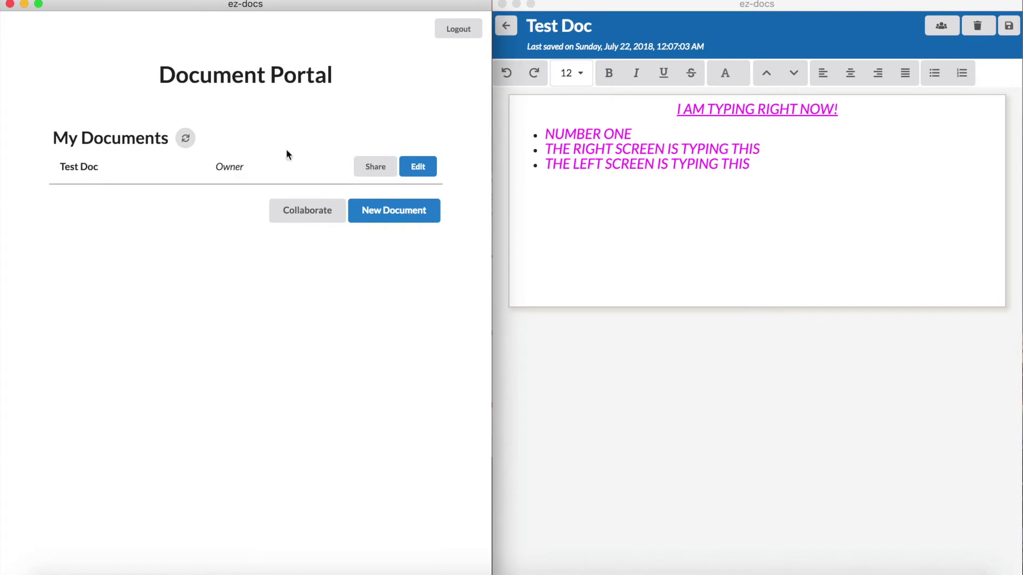
left_click(567, 251)
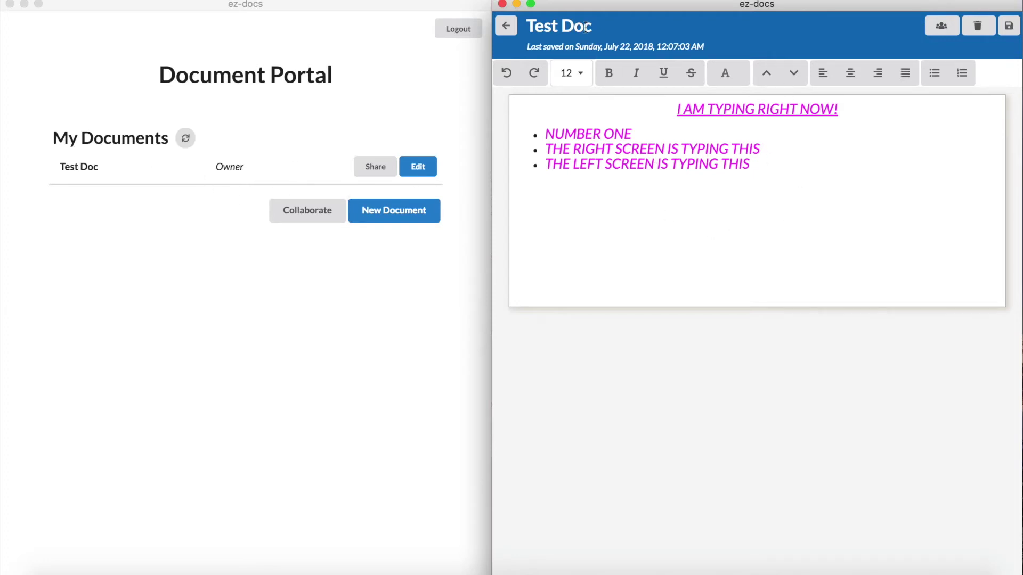
left_click(560, 29)
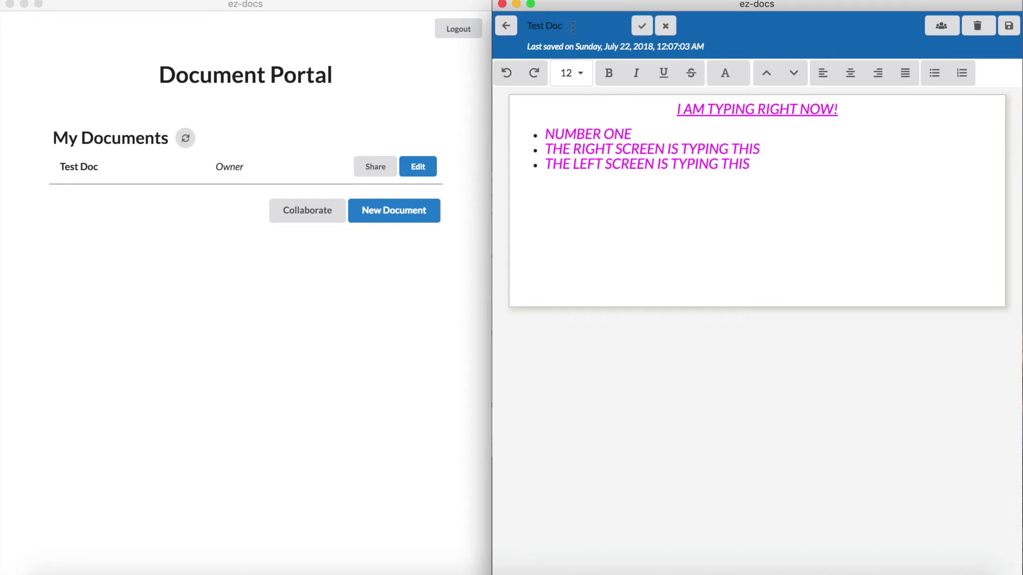
type("ument")
left_click(642, 26)
Step: Confirm the owner's Document Portal lists the document as Test Document
left_click(363, 109)
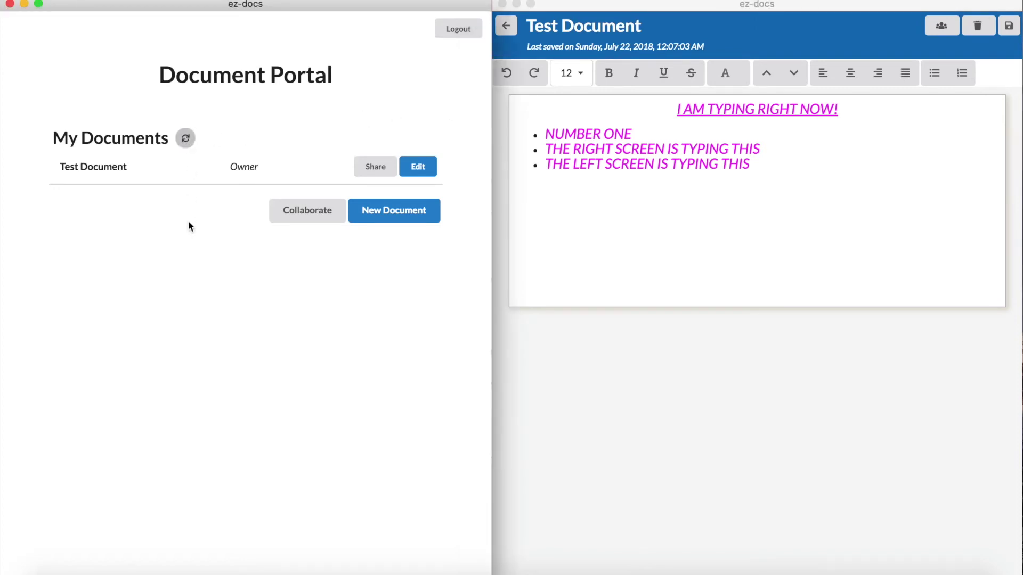
left_click_drag(133, 168, 59, 165)
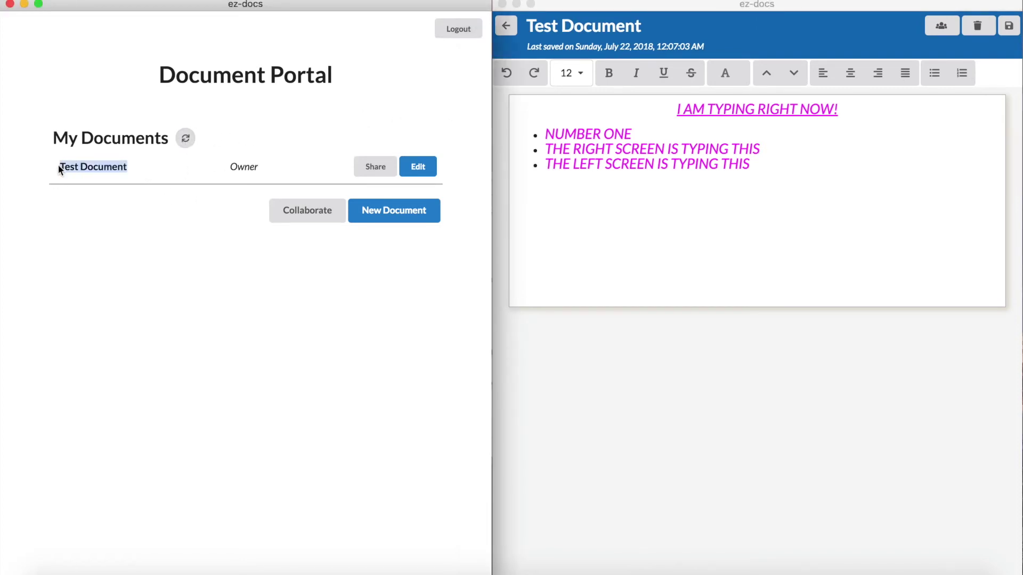
left_click(123, 245)
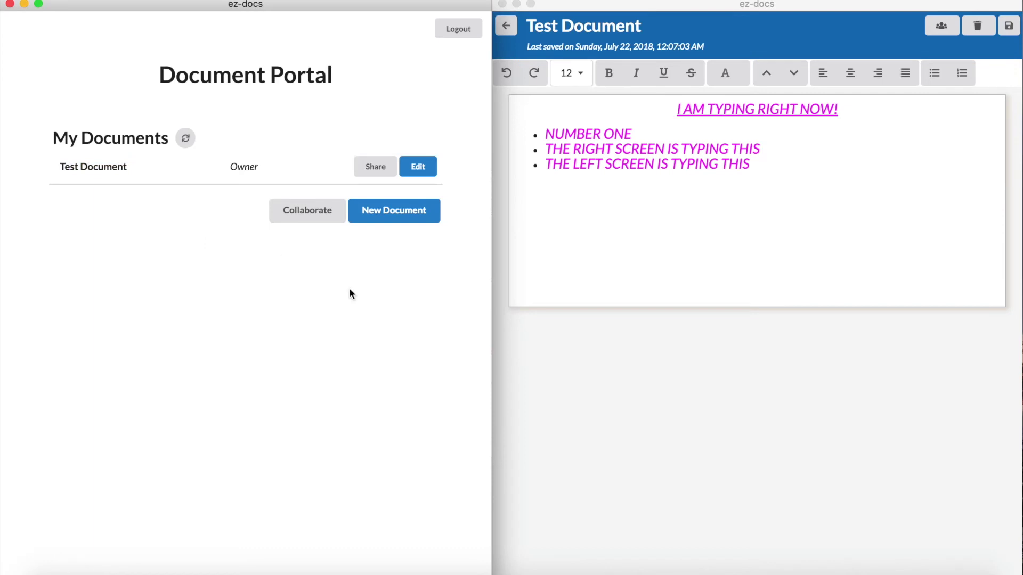
left_click(822, 254)
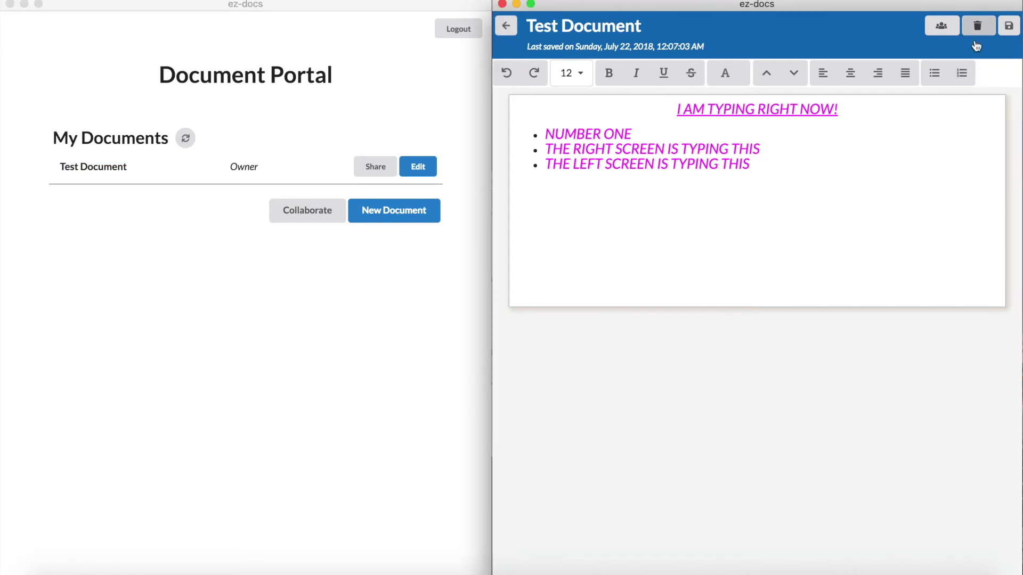
Step: Save Test Document in the collaborator's editor and return it to the Document Portal
left_click(1009, 26)
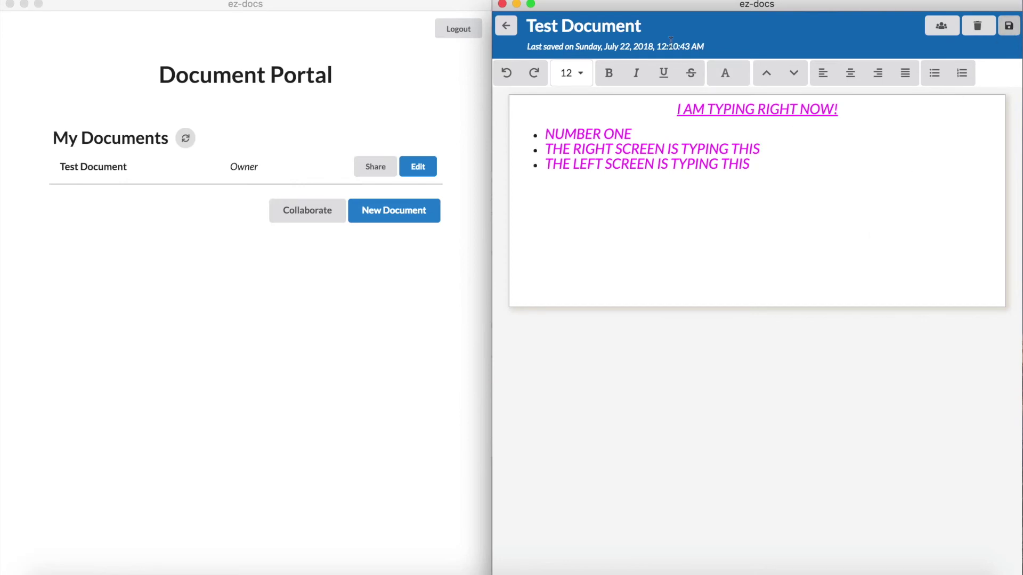
left_click(507, 27)
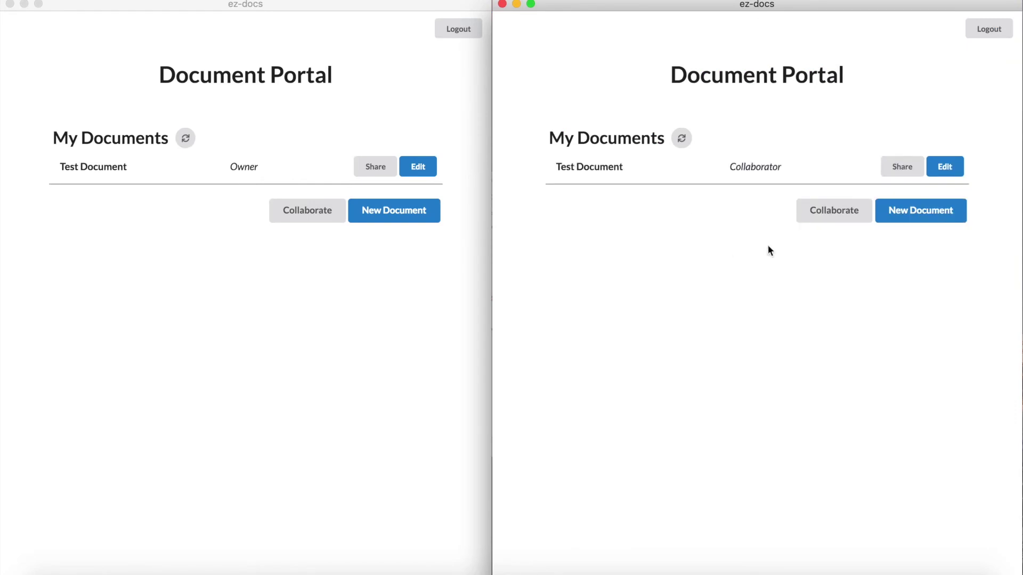
left_click(459, 273)
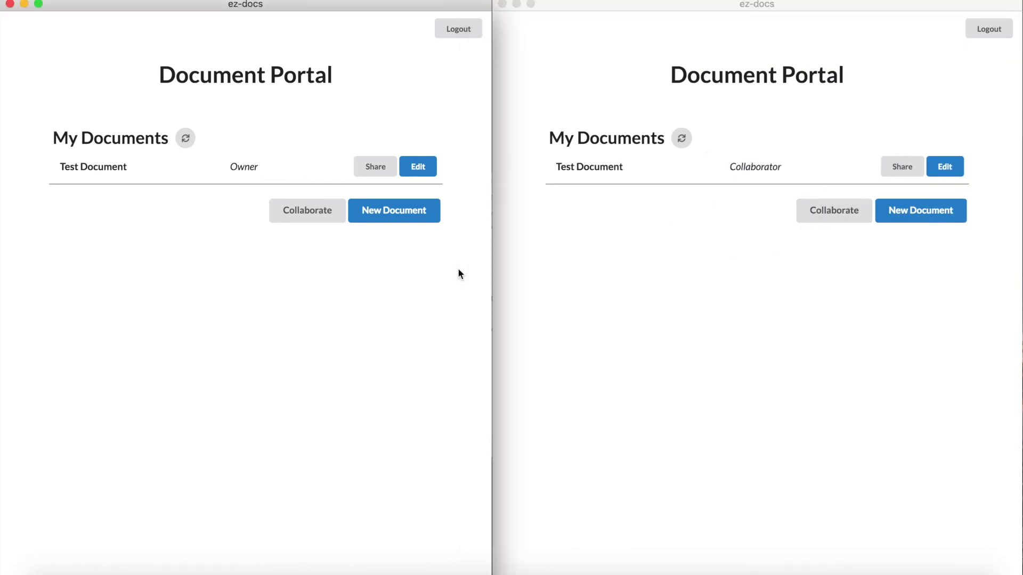
left_click(659, 269)
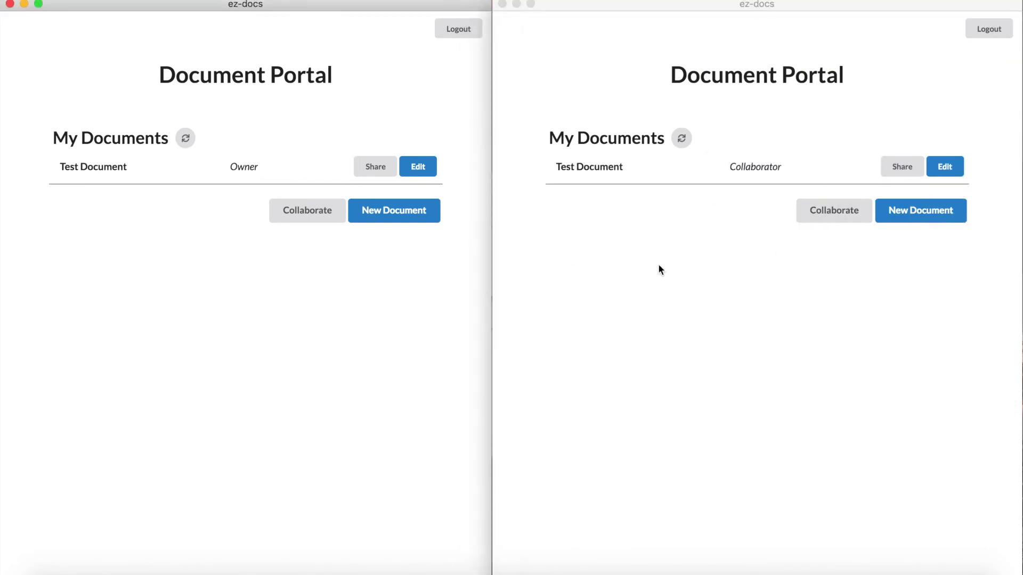